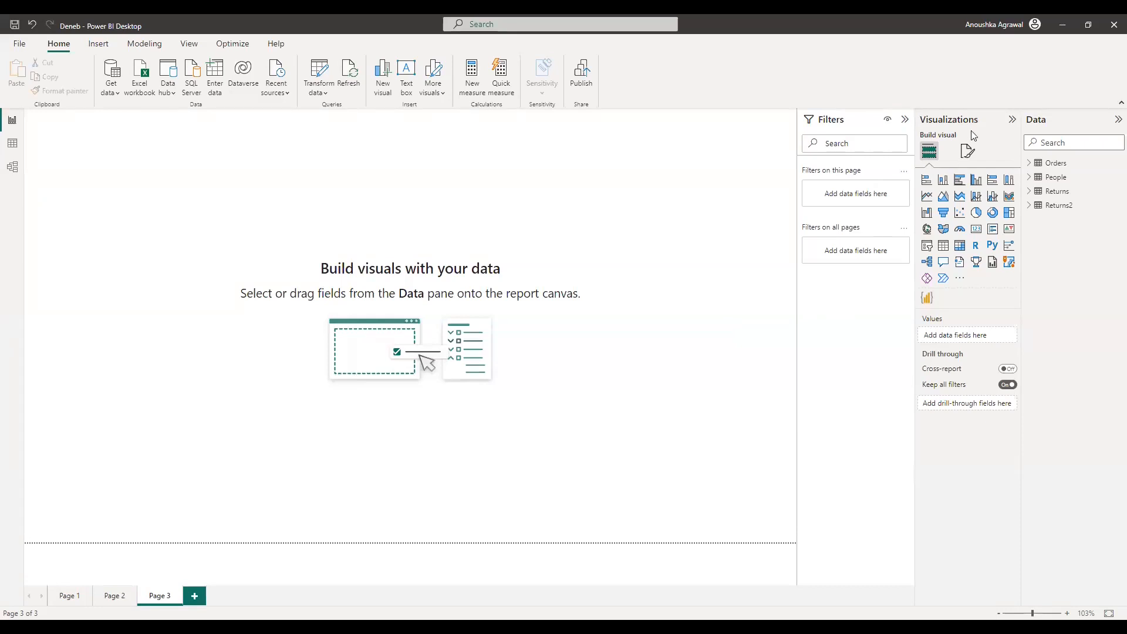
# Step: Add an enlarged Deneb visual to Page 3 with Orders' Region and Sales as its values
pyautogui.click(1029, 166)
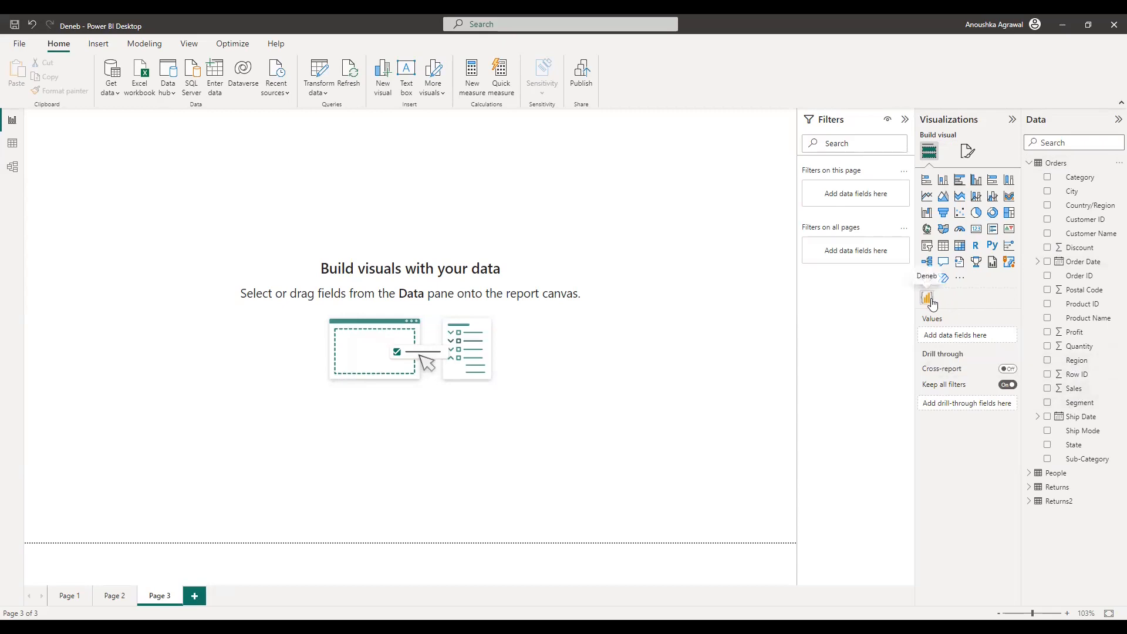
pyautogui.click(959, 278)
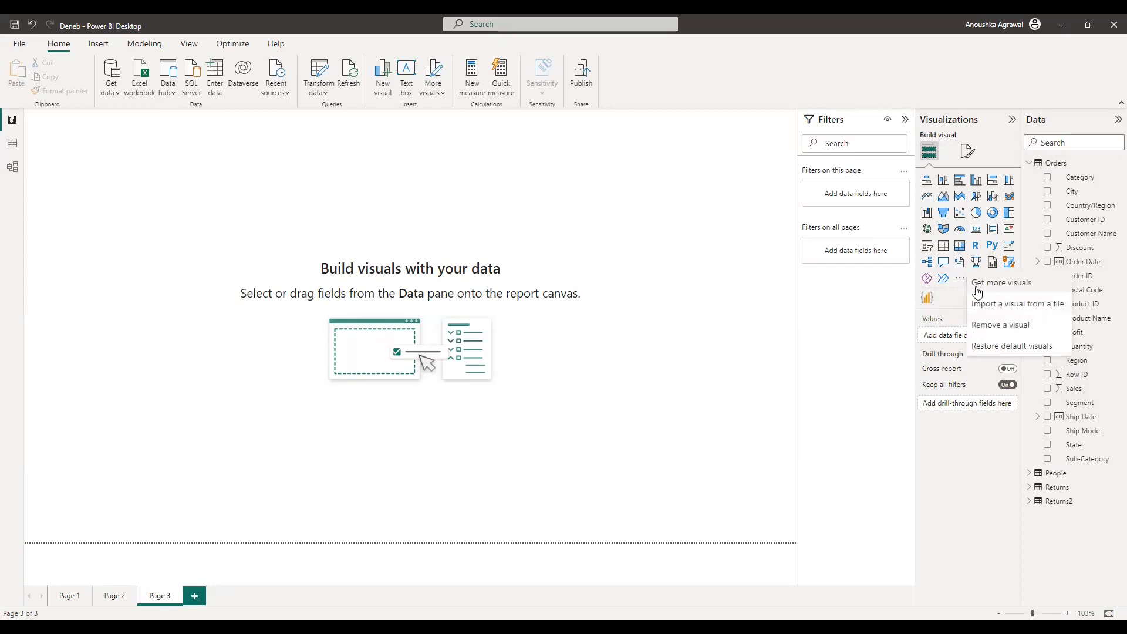
pyautogui.click(926, 298)
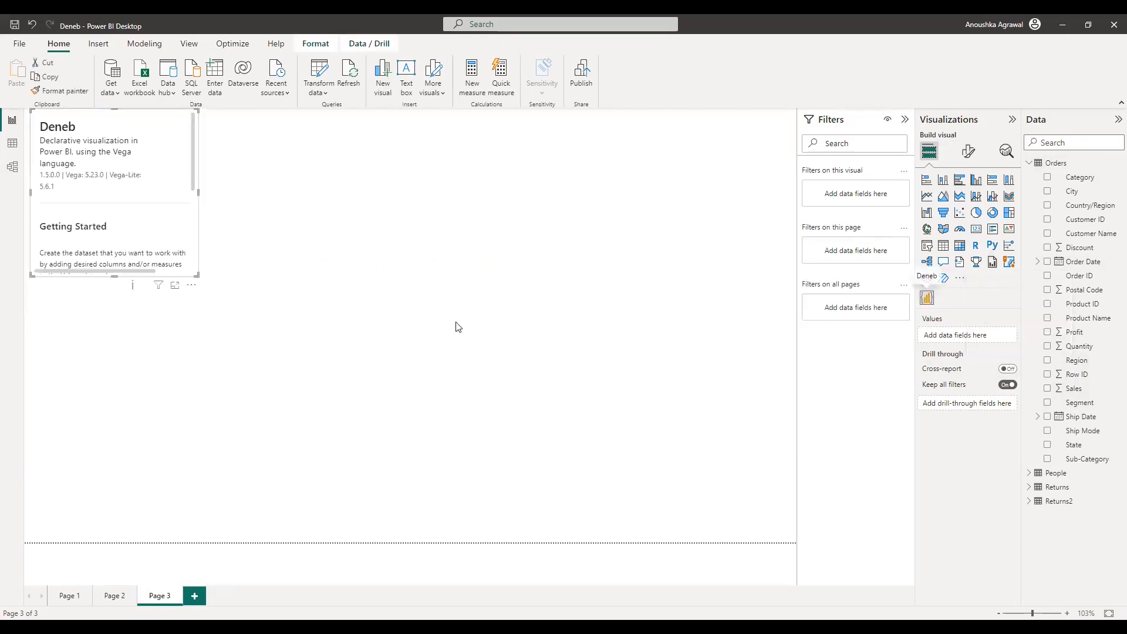
pyautogui.moveTo(196, 274); pyautogui.dragTo(571, 416)
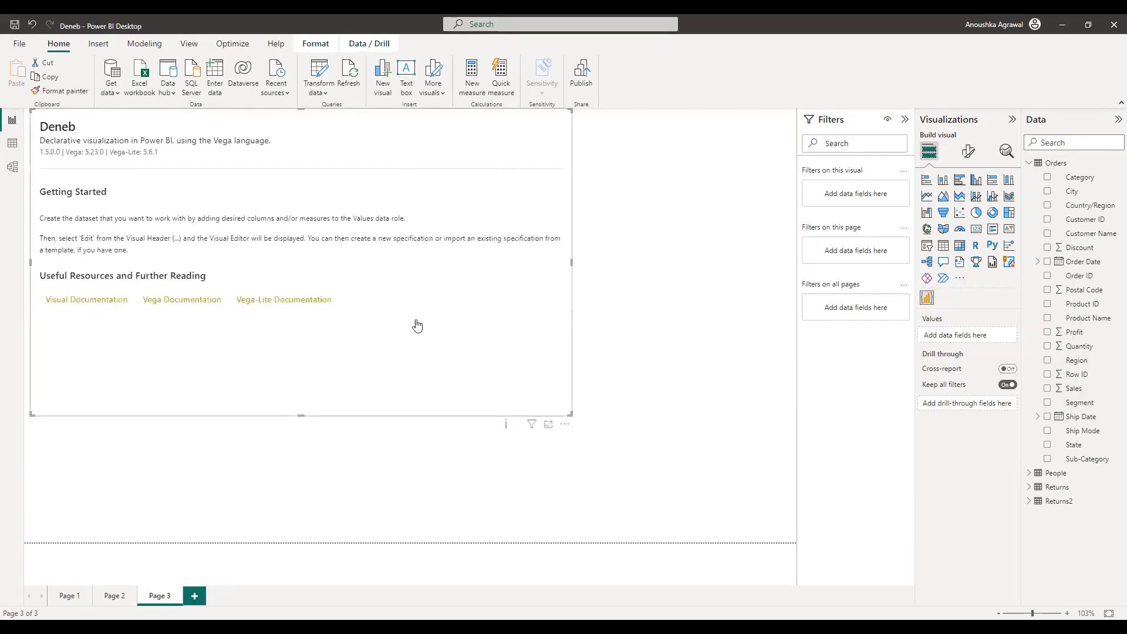
pyautogui.moveTo(1085, 364); pyautogui.dragTo(985, 336)
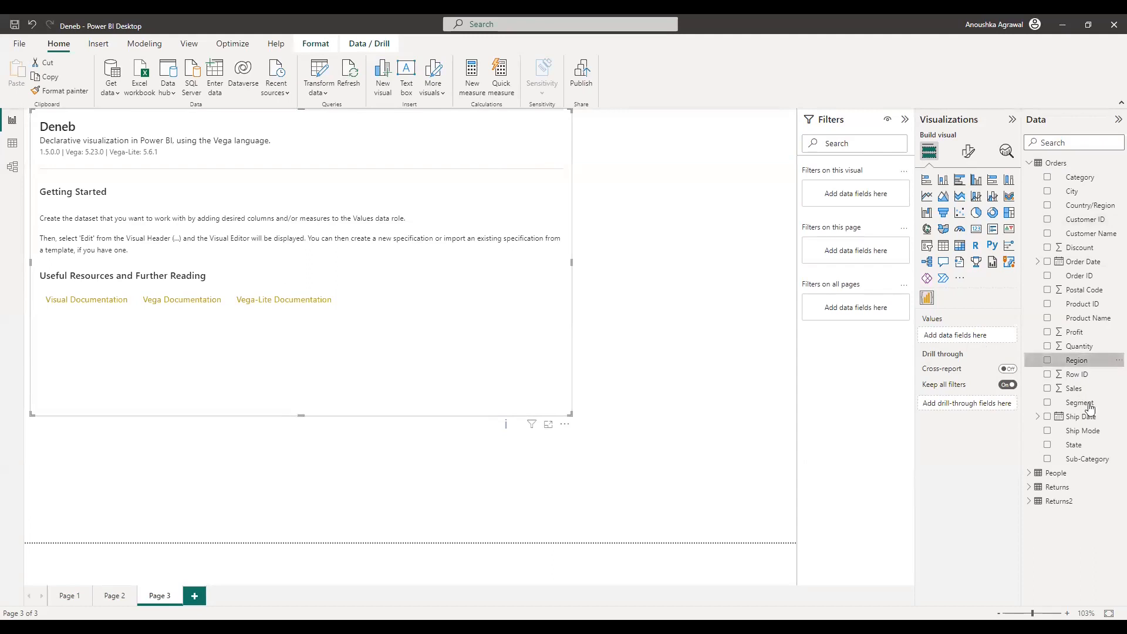
pyautogui.moveTo(1085, 395); pyautogui.dragTo(984, 350)
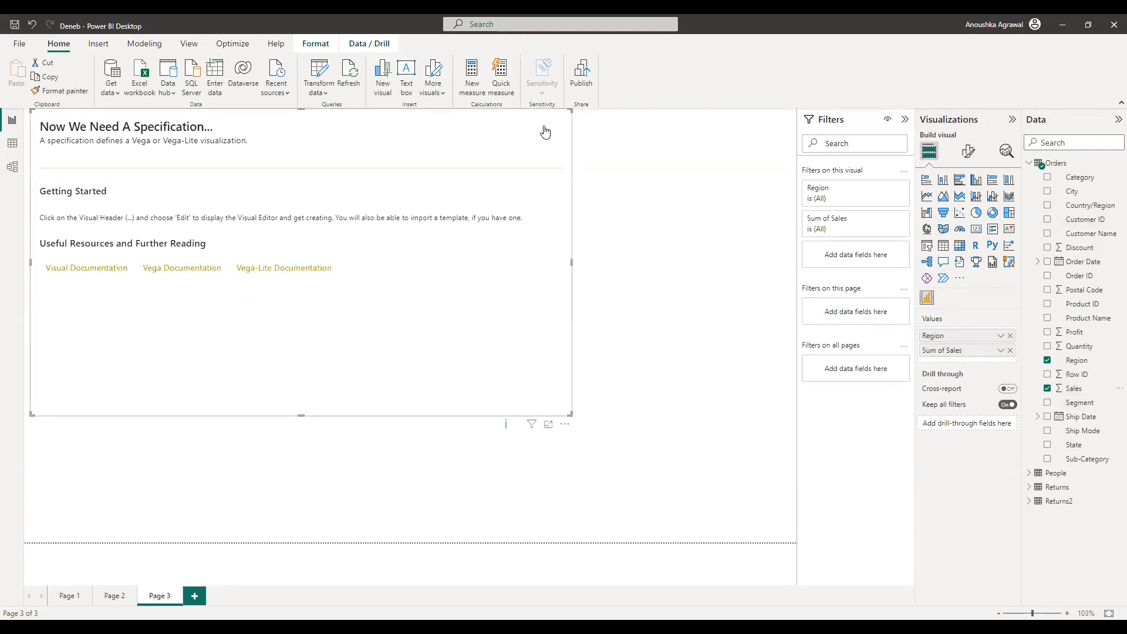
# Step: In the Deneb editor, create a Simple Bar Chart with Category Region and Measure Sum of Sales
pyautogui.click(564, 425)
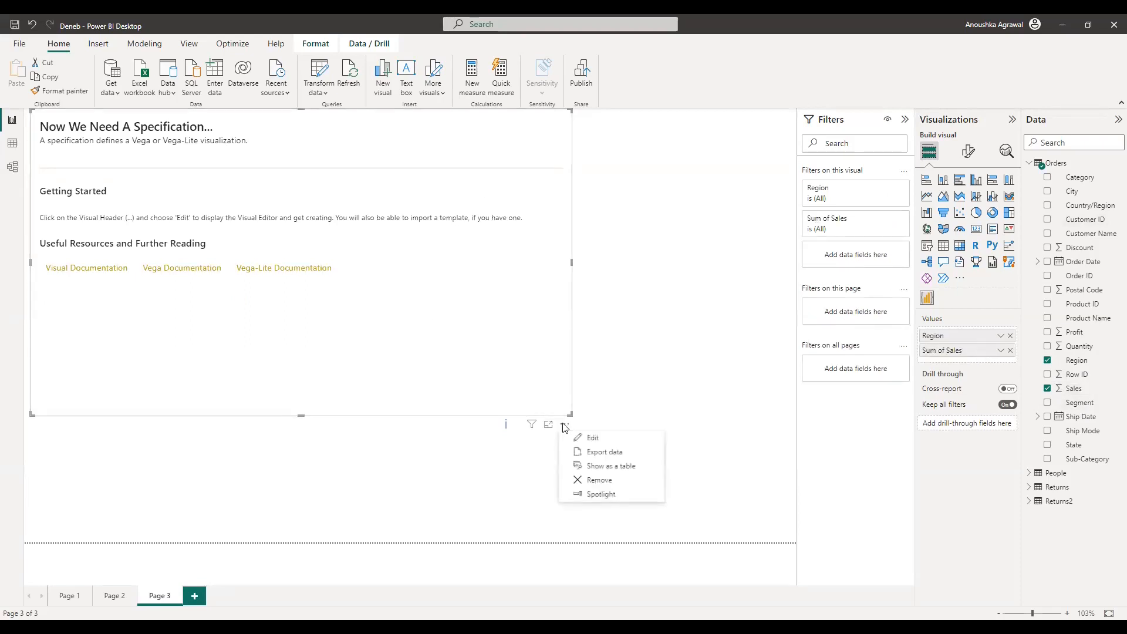
pyautogui.click(591, 438)
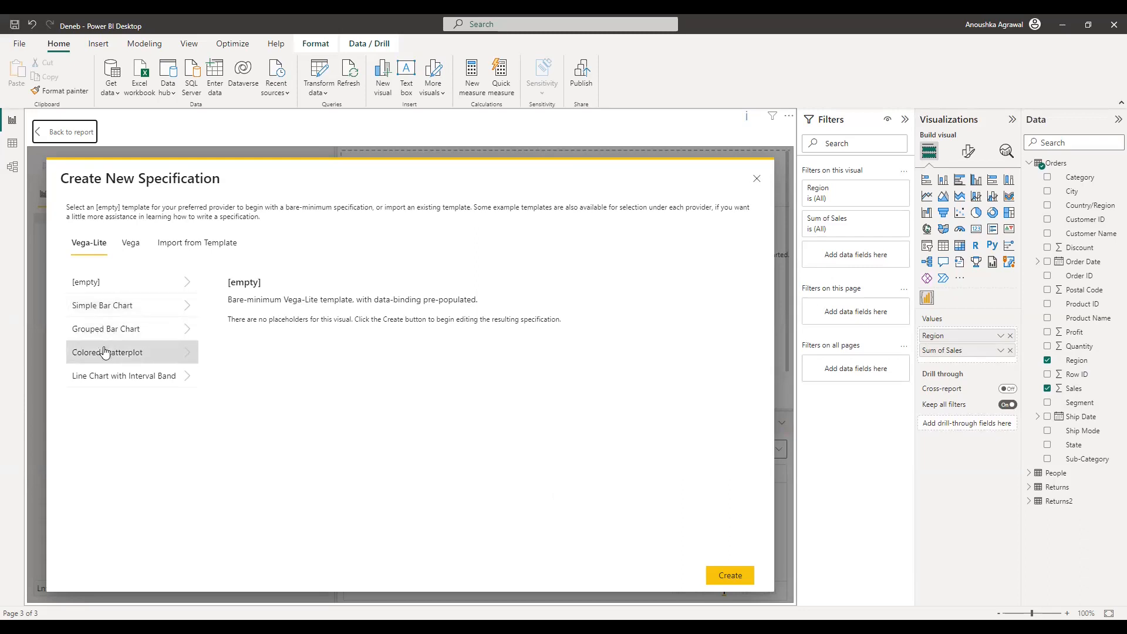
pyautogui.click(139, 317)
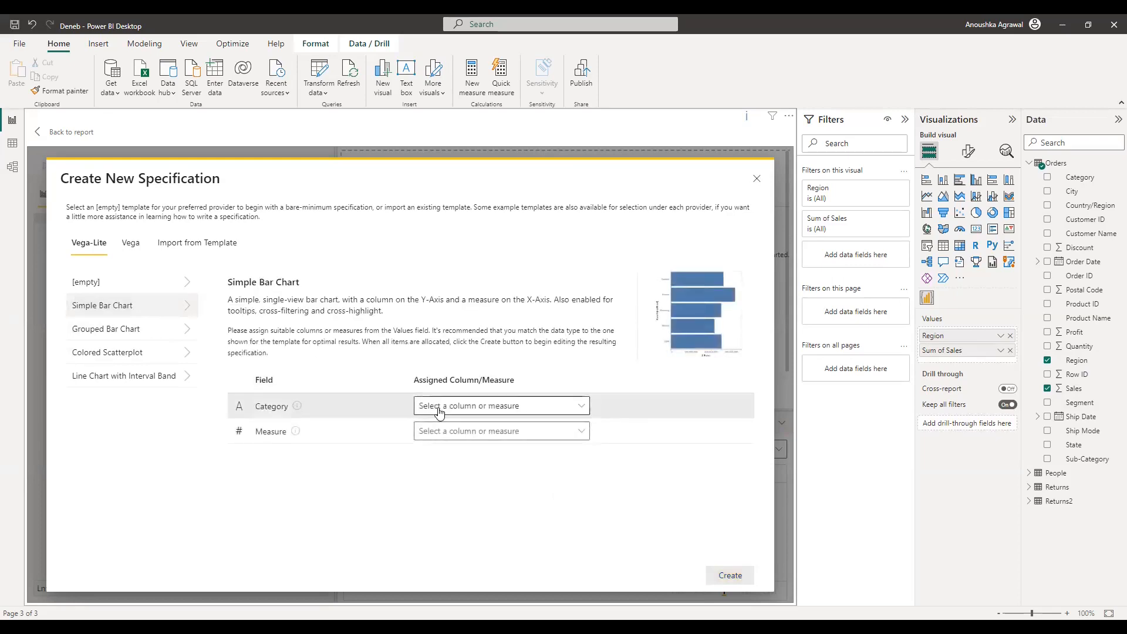
pyautogui.click(443, 409)
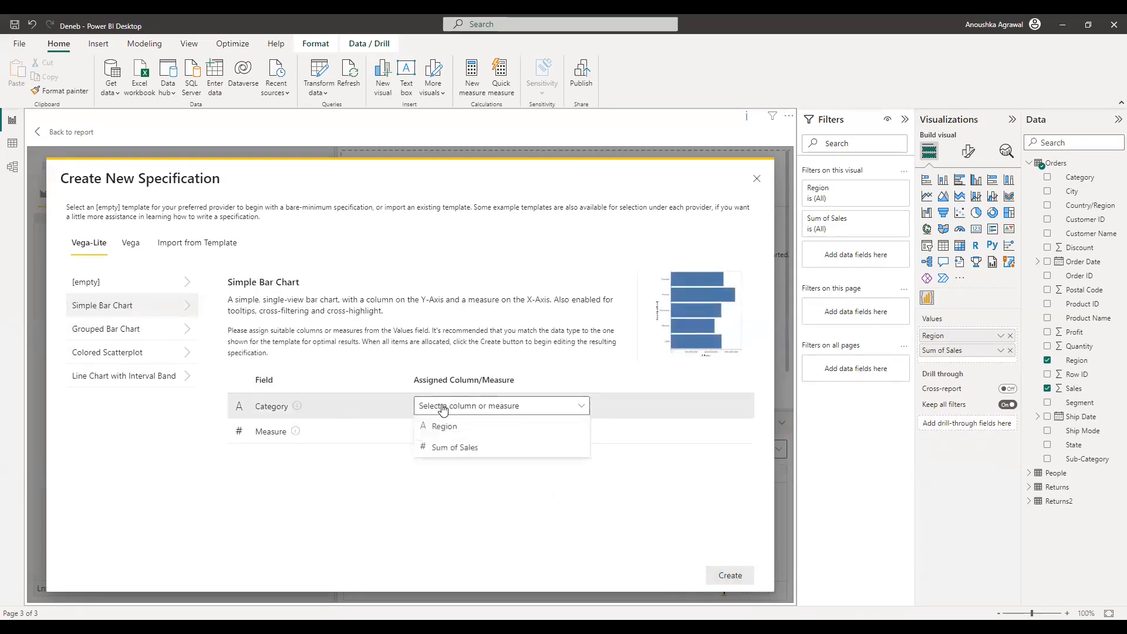
pyautogui.click(441, 427)
pyautogui.click(480, 434)
pyautogui.click(466, 479)
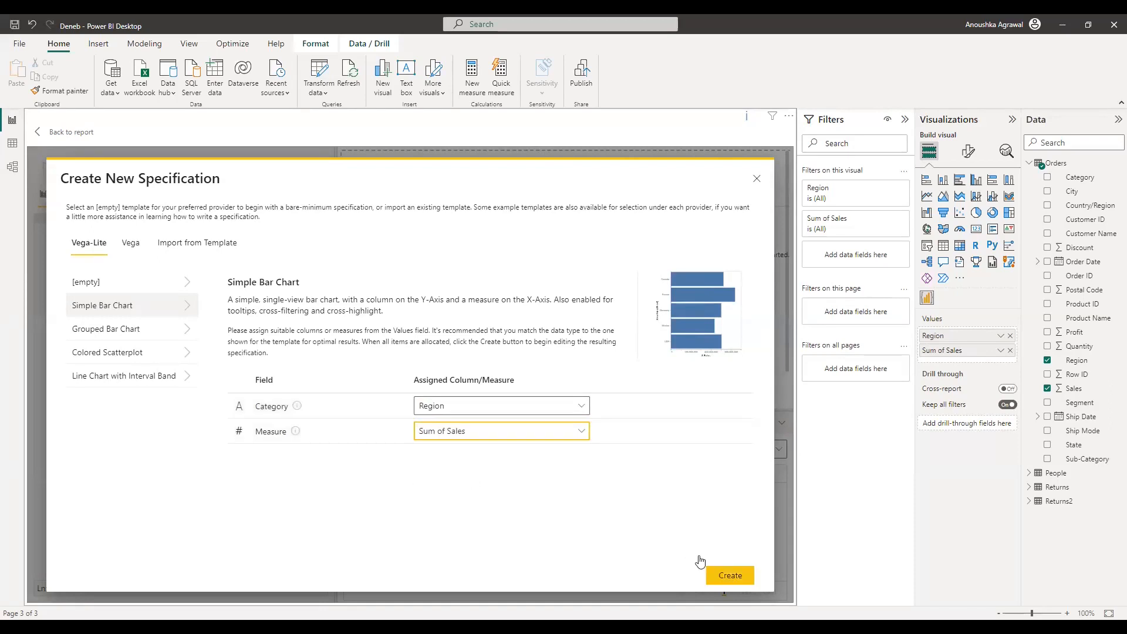
pyautogui.click(725, 576)
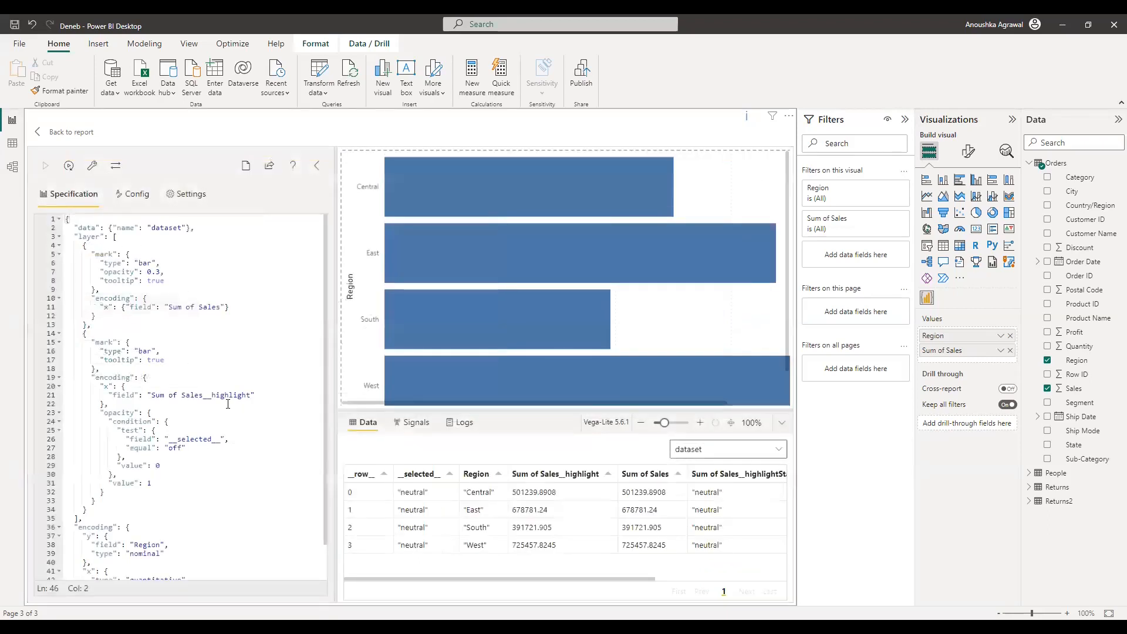
# Step: Back on Page 3, shrink the Deneb bar chart into the top-left corner and deselect it
pyautogui.scroll(-2, 228, 404)
pyautogui.scroll(2, 161, 444)
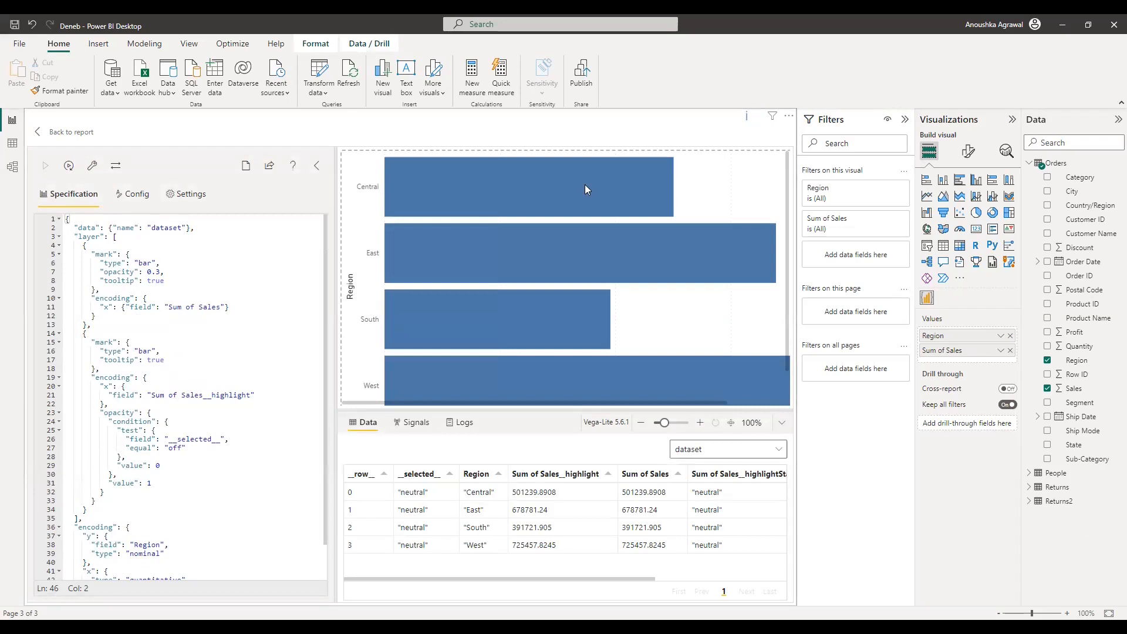
pyautogui.moveTo(596, 187)
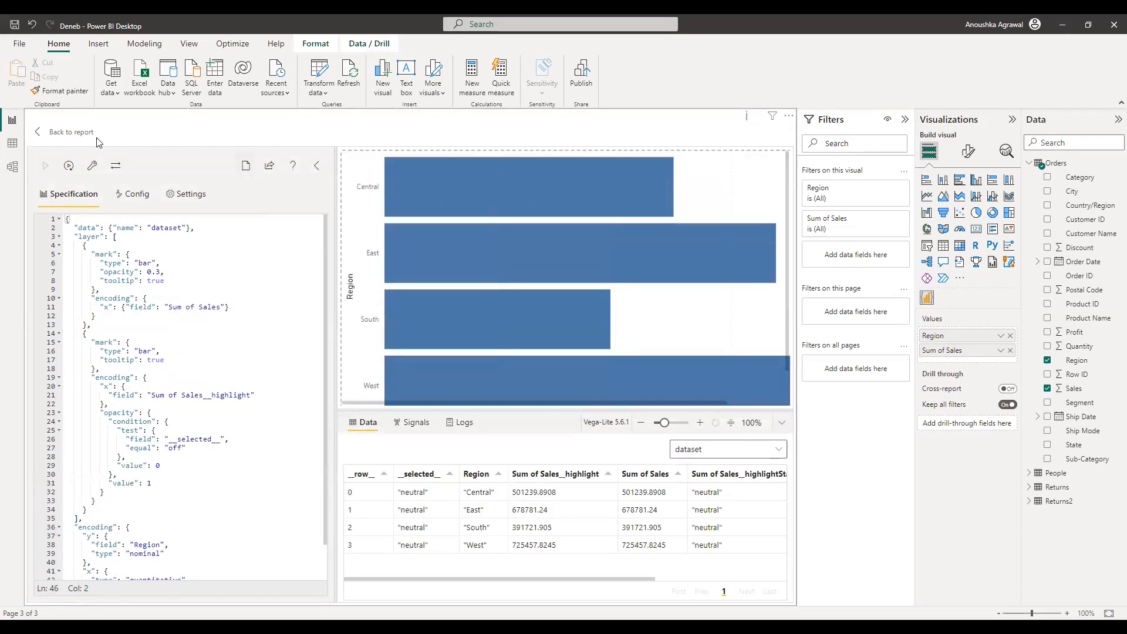
pyautogui.click(81, 136)
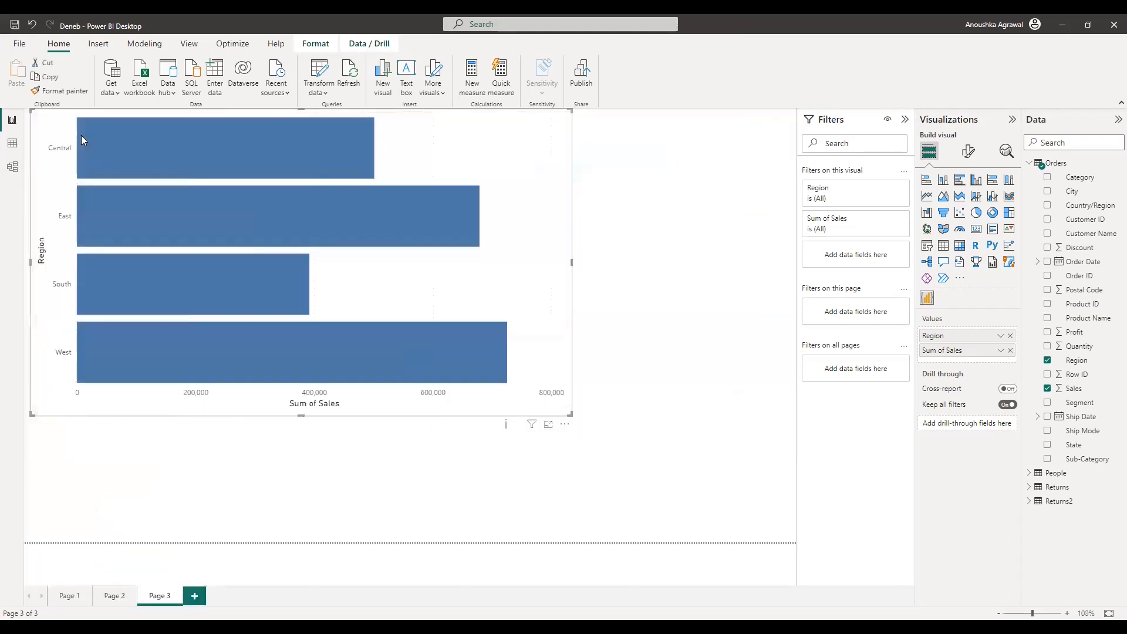
pyautogui.moveTo(568, 414); pyautogui.dragTo(226, 394)
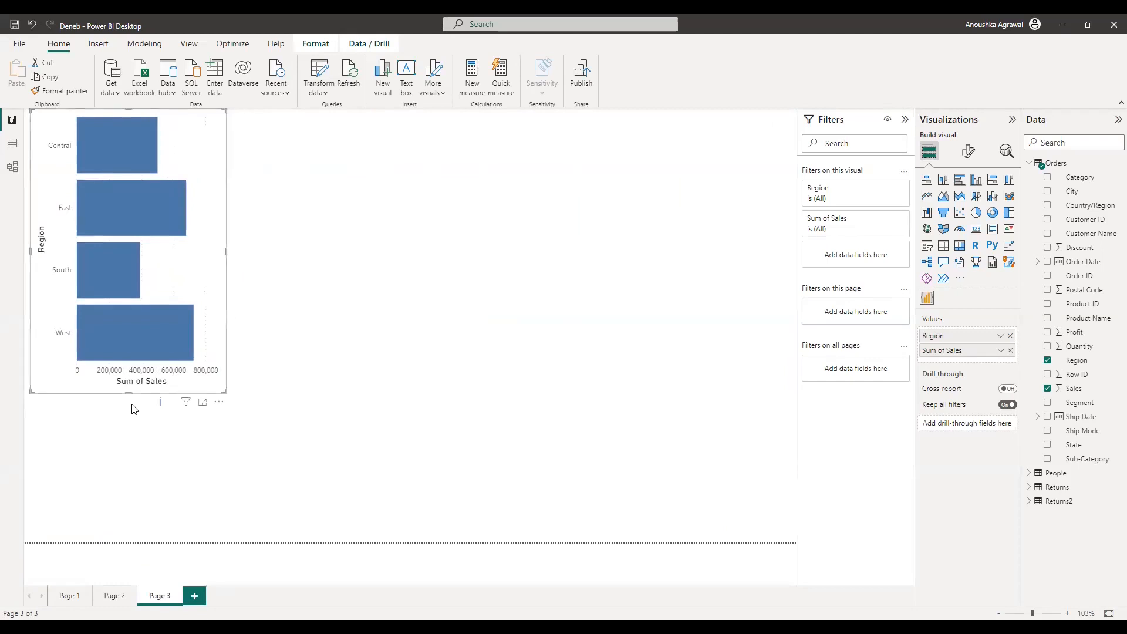
pyautogui.click(199, 489)
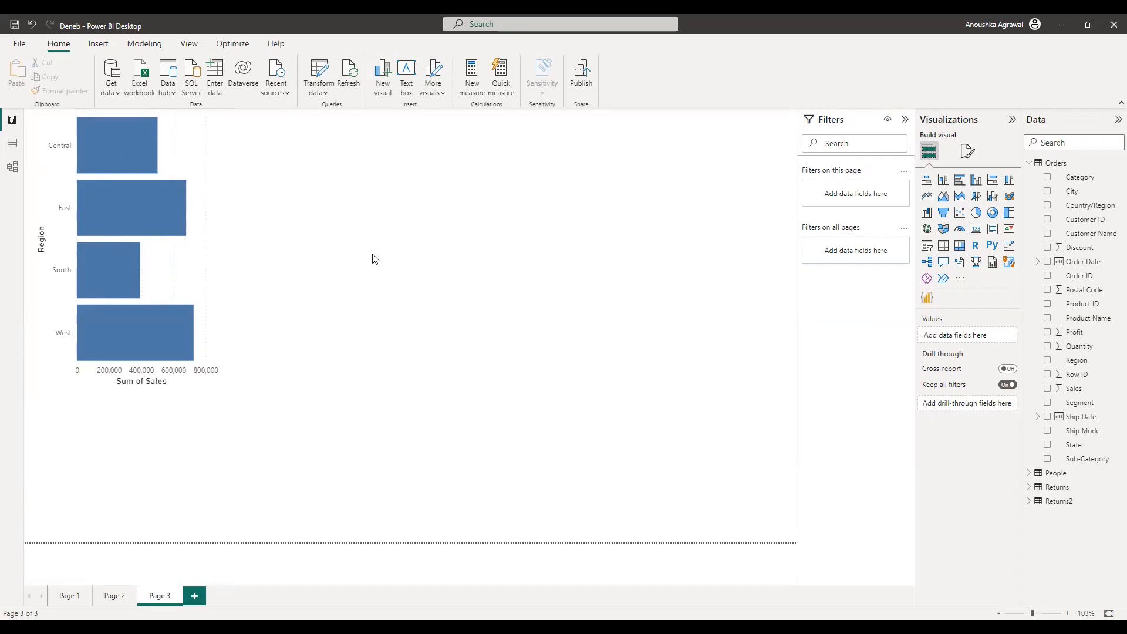
# Step: Add a second, enlarged Deneb visual beside the bar chart with Region and Sales as values
pyautogui.click(928, 299)
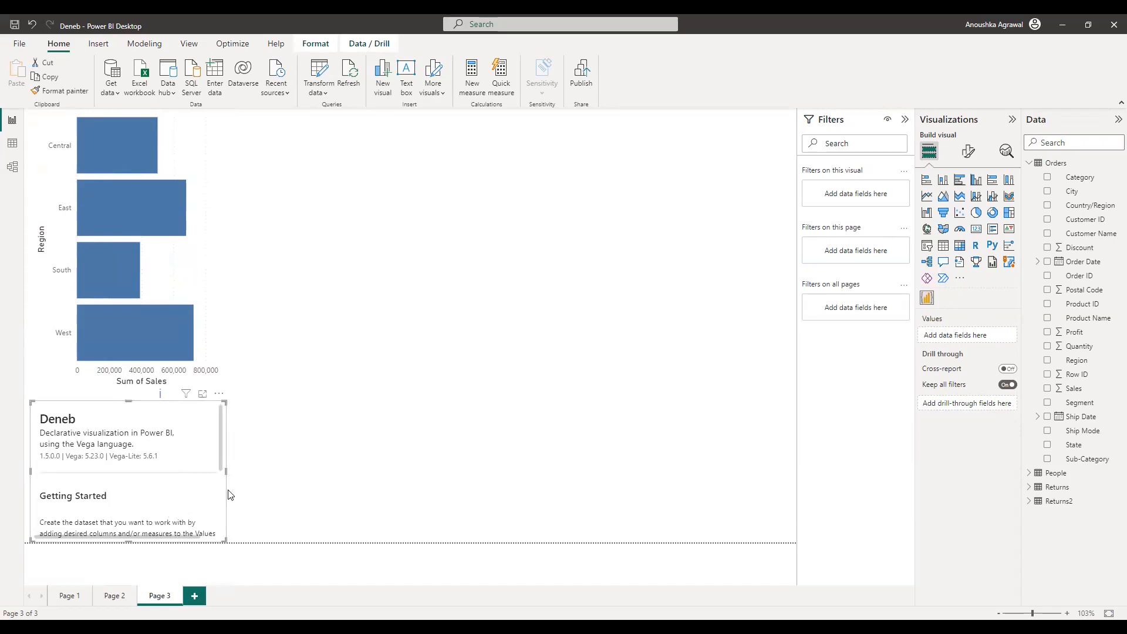
pyautogui.moveTo(229, 495); pyautogui.dragTo(441, 157)
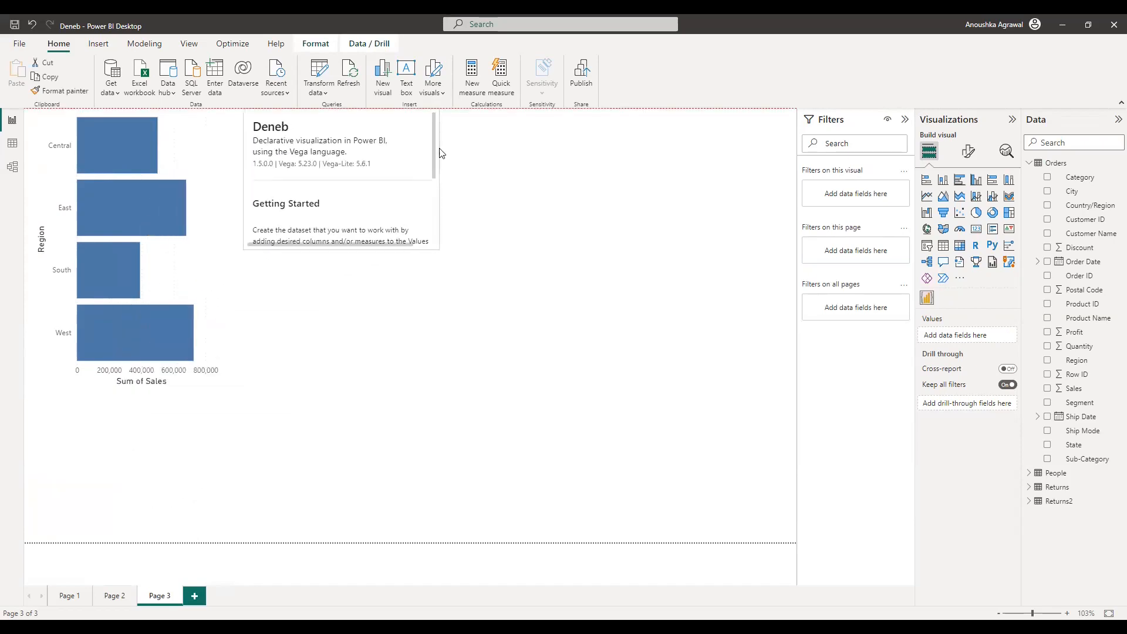
pyautogui.moveTo(439, 248); pyautogui.dragTo(516, 368)
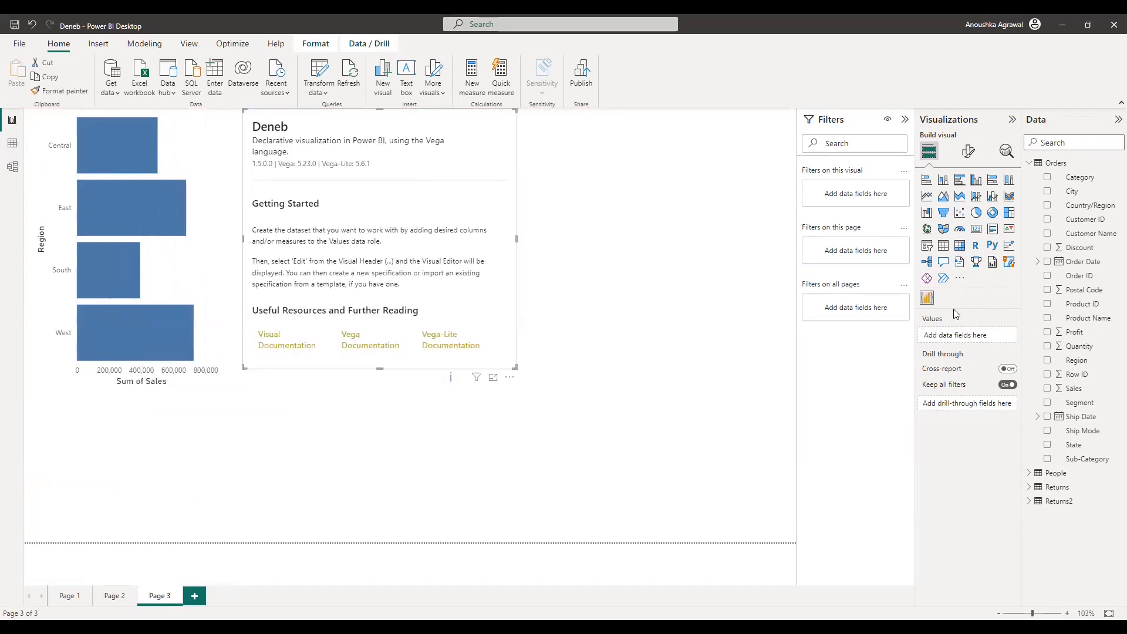
pyautogui.moveTo(1080, 367); pyautogui.dragTo(991, 347)
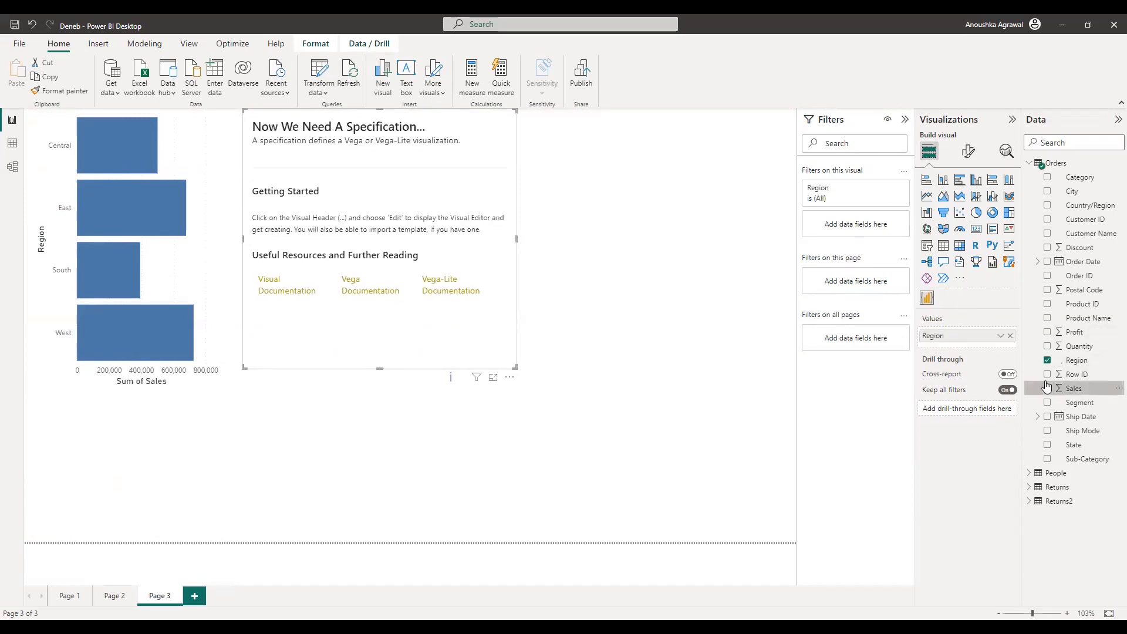
pyautogui.moveTo(1047, 388); pyautogui.dragTo(971, 348)
# Step: Create an [empty] Vega-Lite specification for the new visual and select all its text
pyautogui.click(510, 377)
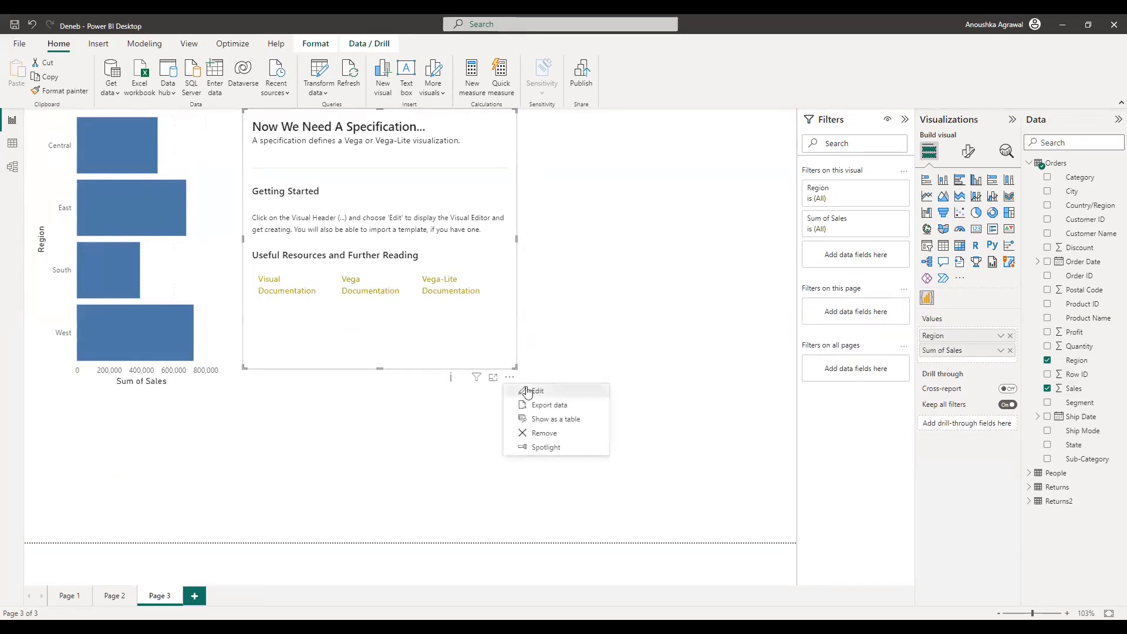
pyautogui.click(527, 392)
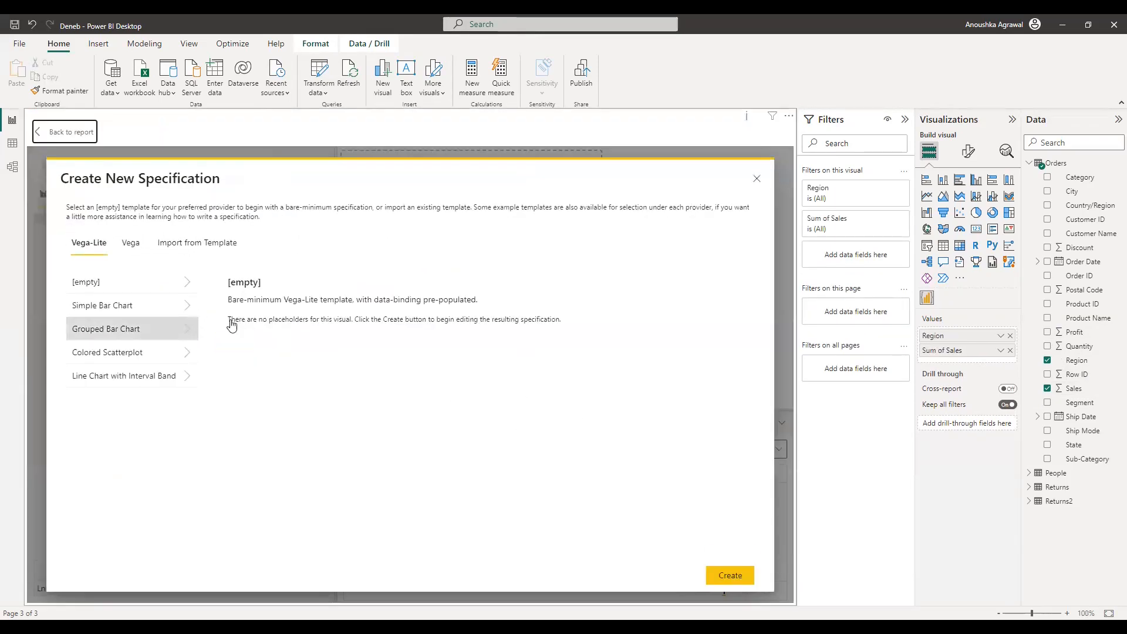
pyautogui.click(164, 286)
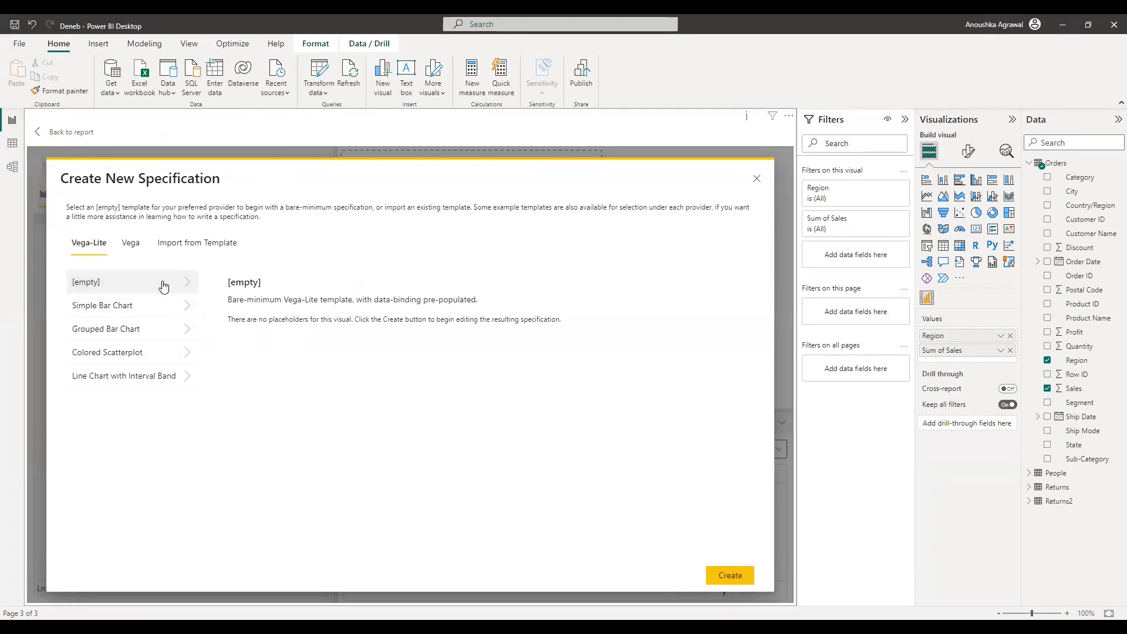
pyautogui.click(730, 575)
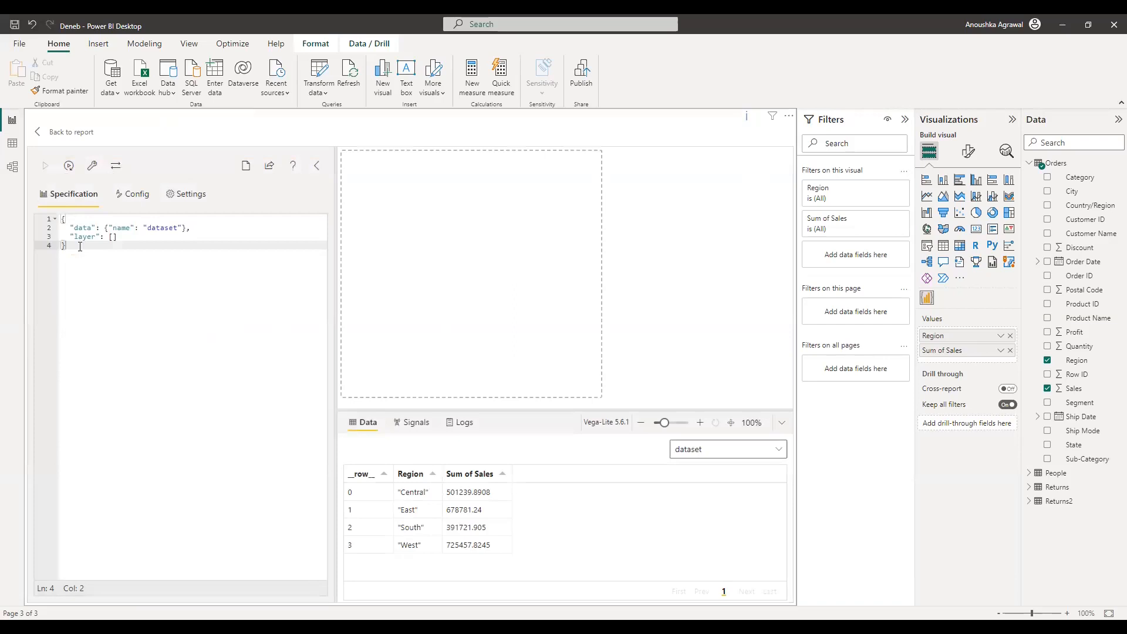
pyautogui.hotkey('ctrl', 'a')
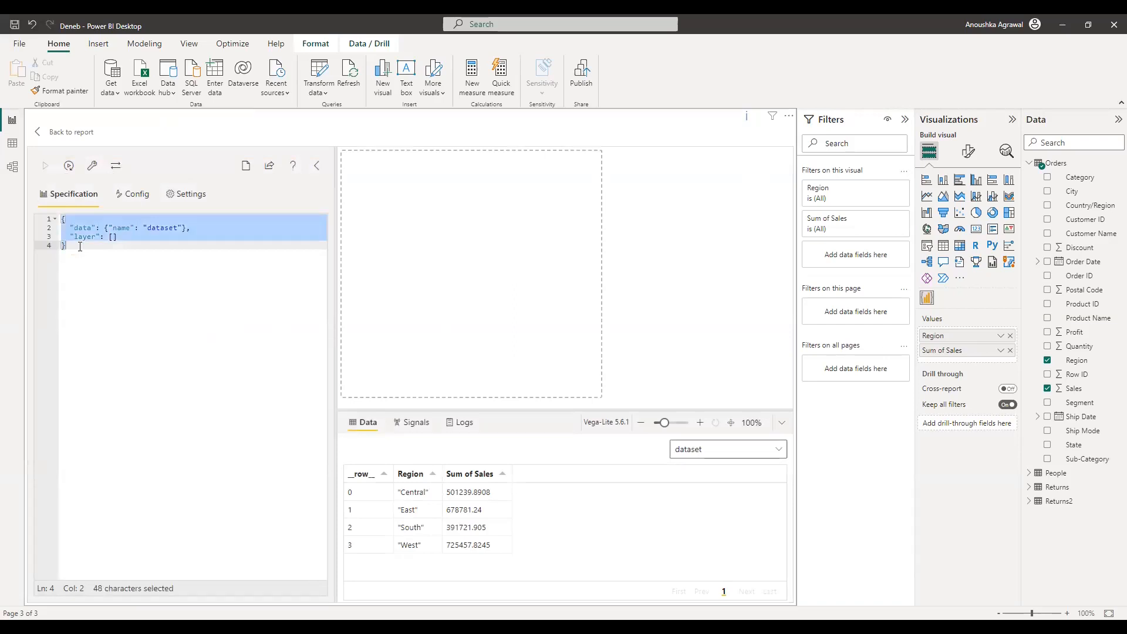
# Step: Replace the spec with a pasted Vega-Lite horizontal bar chart spec and apply it
pyautogui.press('Delete')
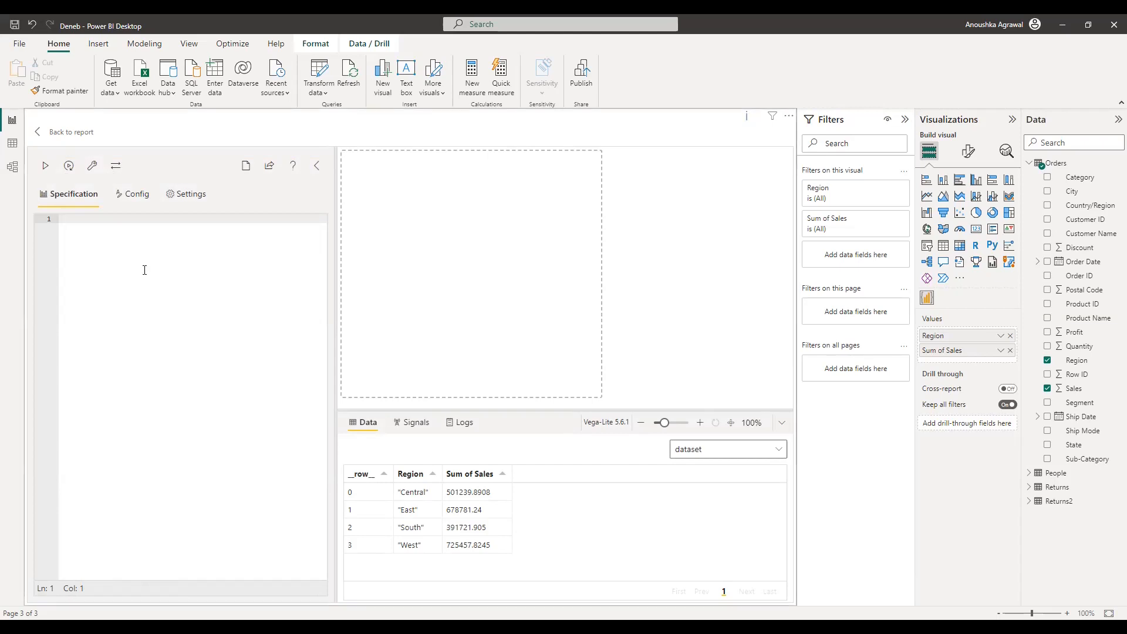
pyautogui.write('{   "data": {"name": "dataset"},   "mark": {"type": "bar"},   "encoding": {     "y": {       "field" : "Region",       "type": "nominal",     },   "x": {     "field": "Sum of Sales",     "type": "quantitative"   } } }')
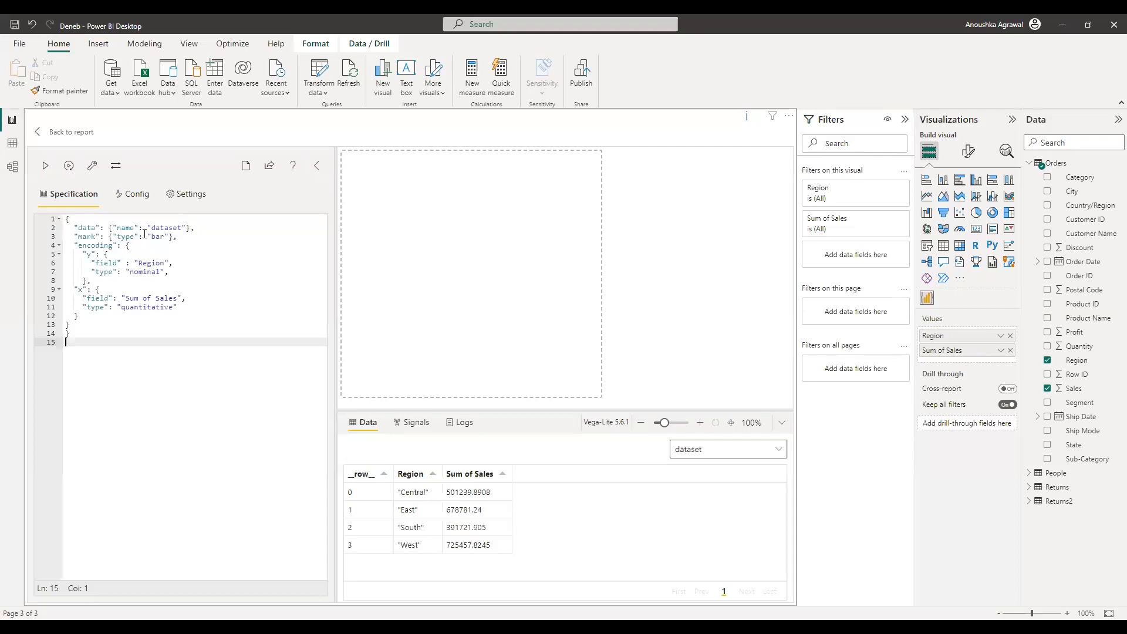
pyautogui.moveTo(72, 235); pyautogui.dragTo(174, 235)
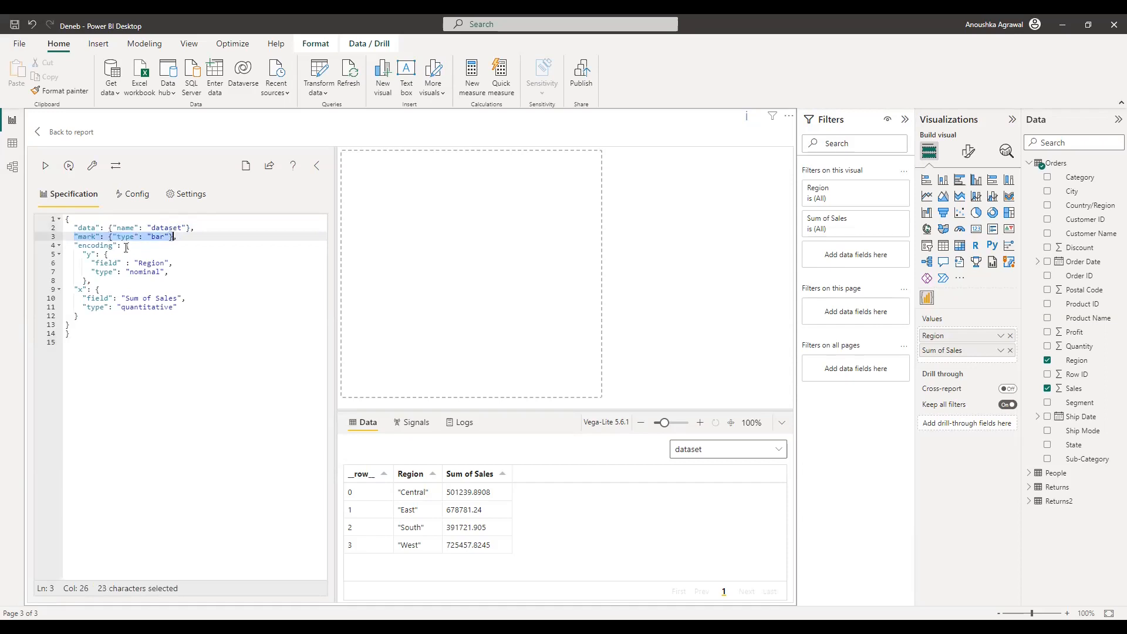
pyautogui.click(170, 237)
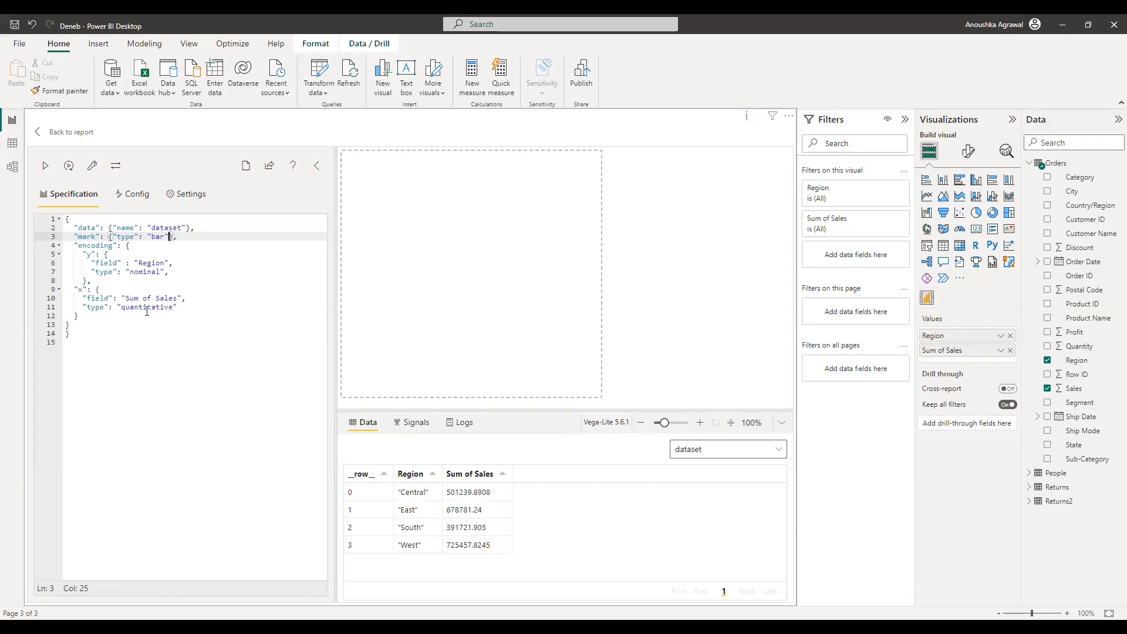
pyautogui.click(47, 167)
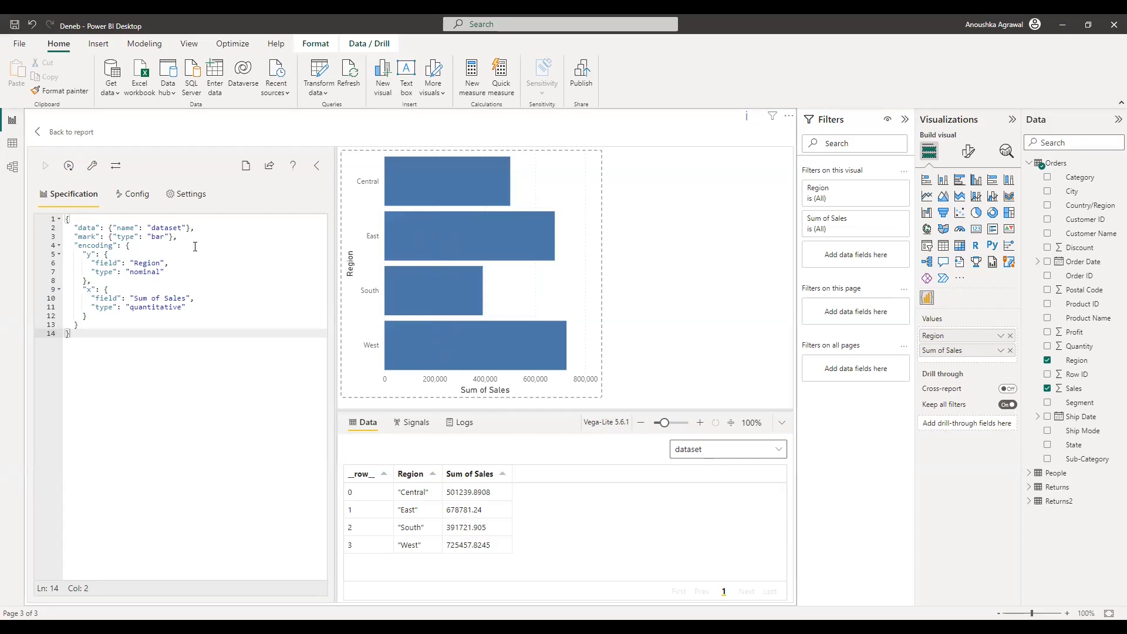
# Step: Add a sort by "Sum of Sales" in "descending" order to the Region encoding, then return to the report
pyautogui.click(170, 270)
pyautogui.write(',')
pyautogui.press('Return')
pyautogui.write('"')
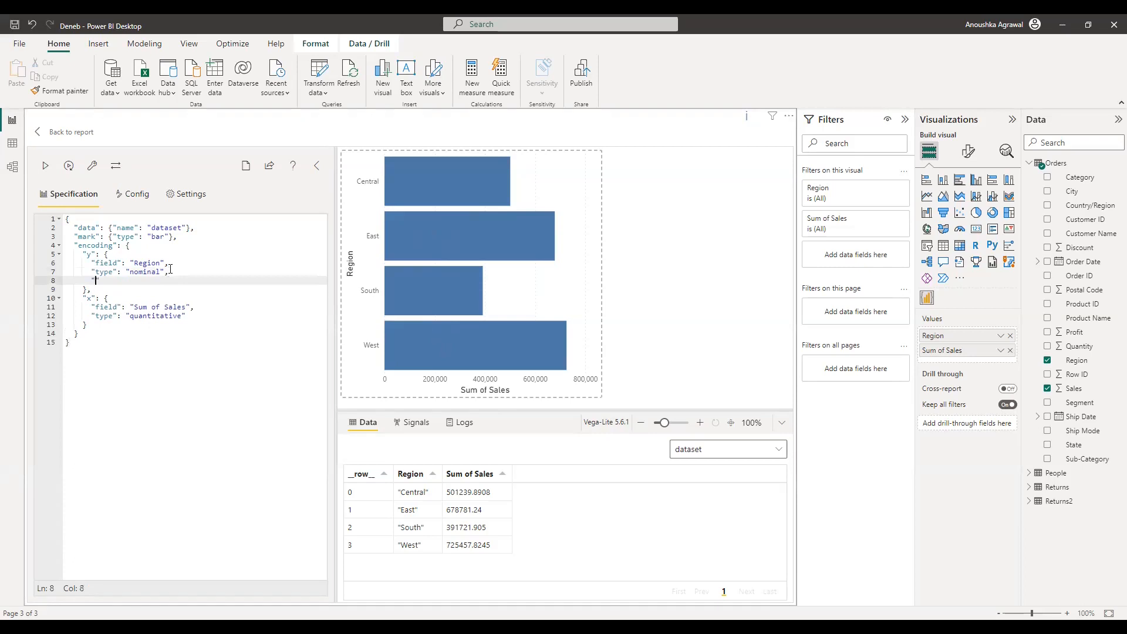
pyautogui.write('sort": {')
pyautogui.press('Return')
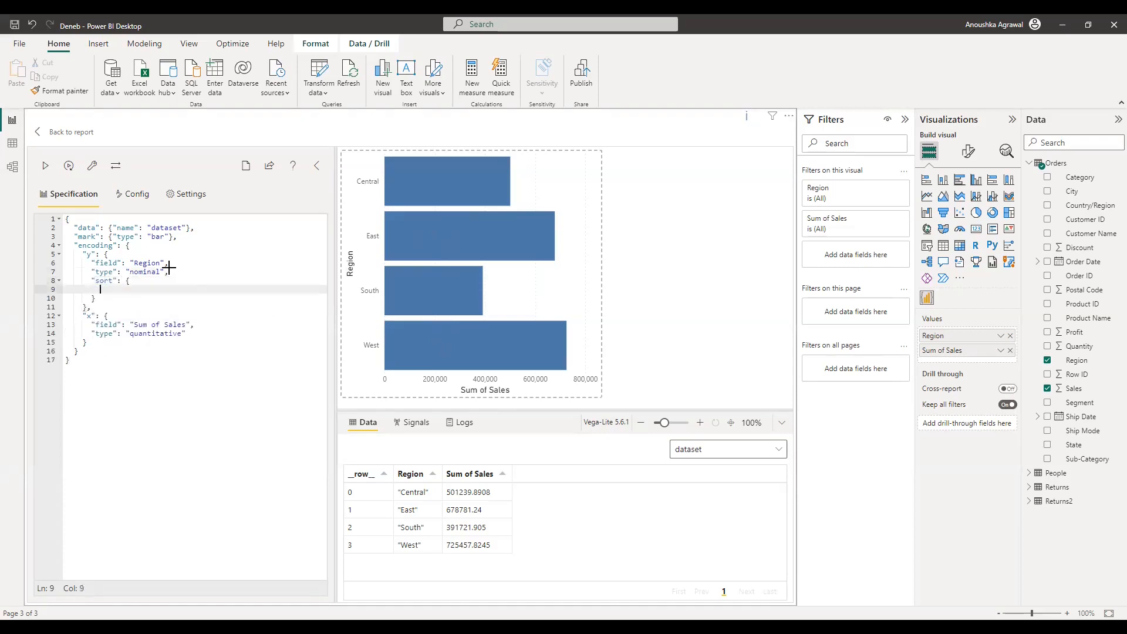
pyautogui.write('"field": "S')
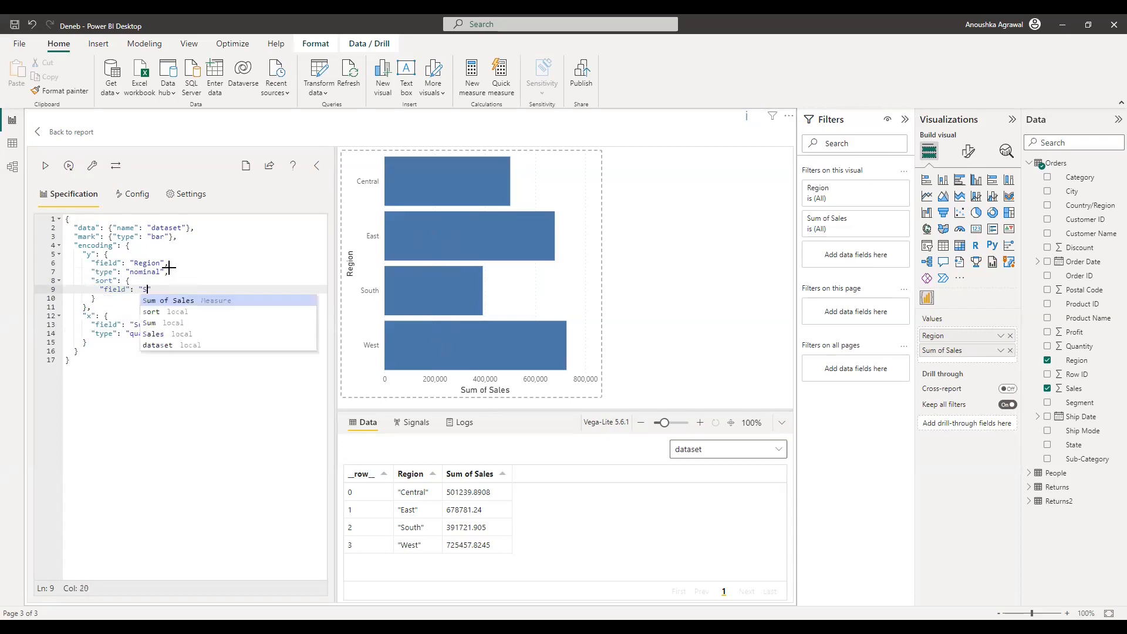
pyautogui.write('um of S')
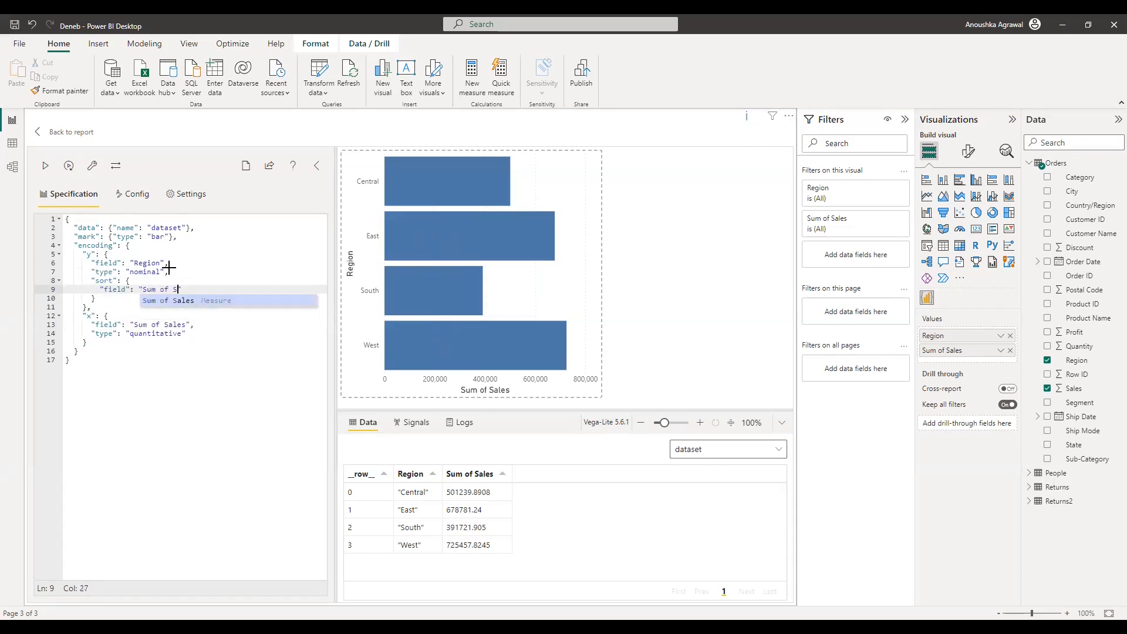
pyautogui.write('ales",')
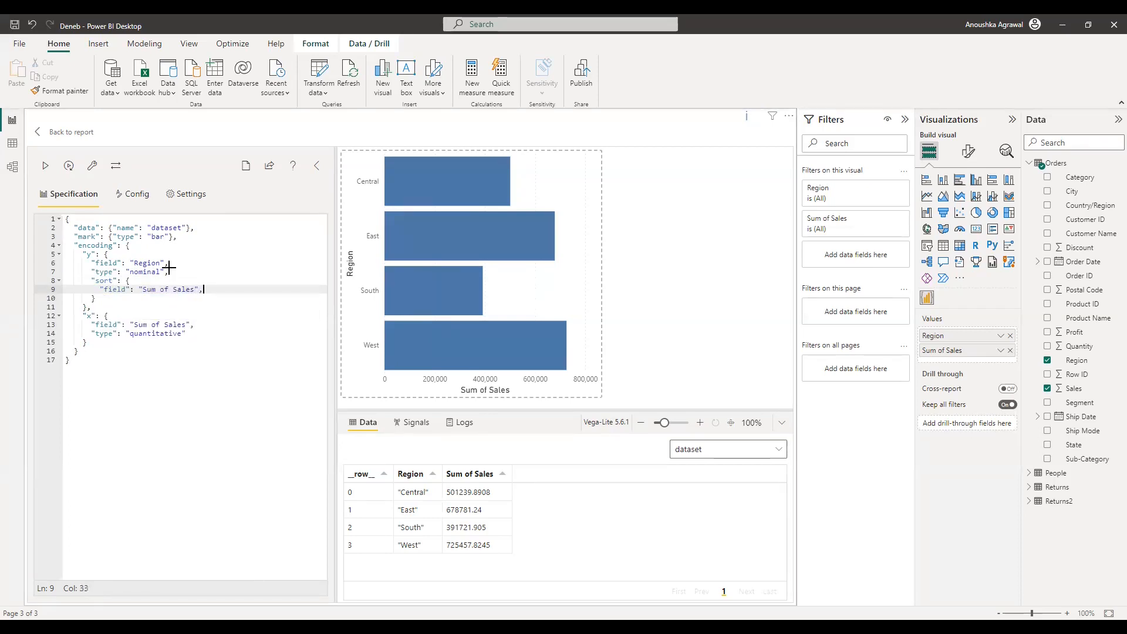
pyautogui.press('Return')
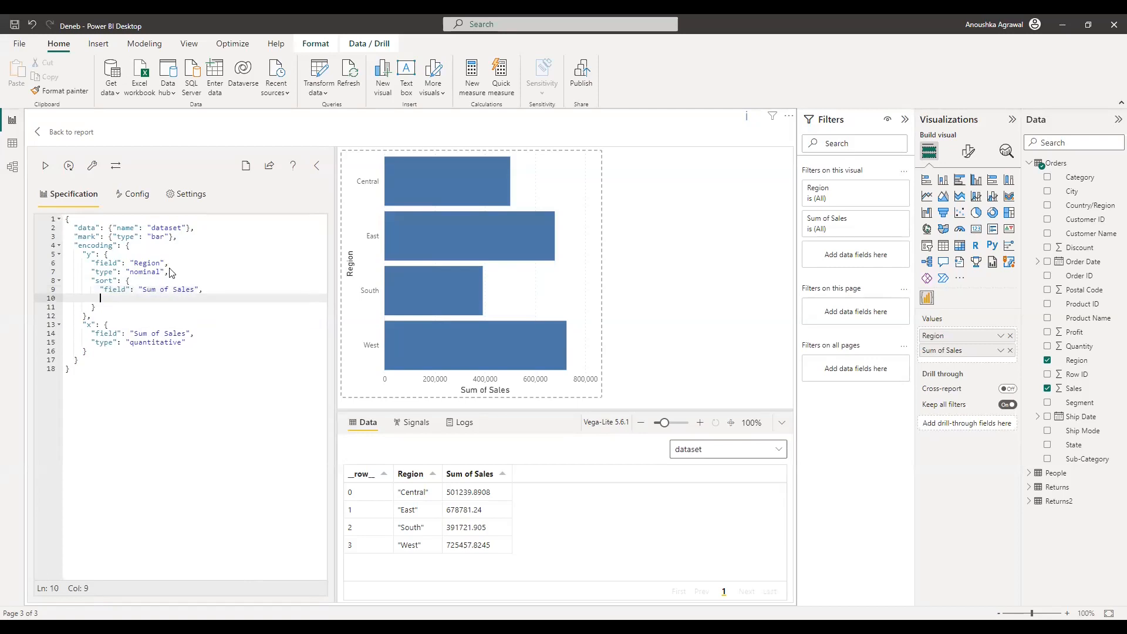
pyautogui.write('"order": "descending')
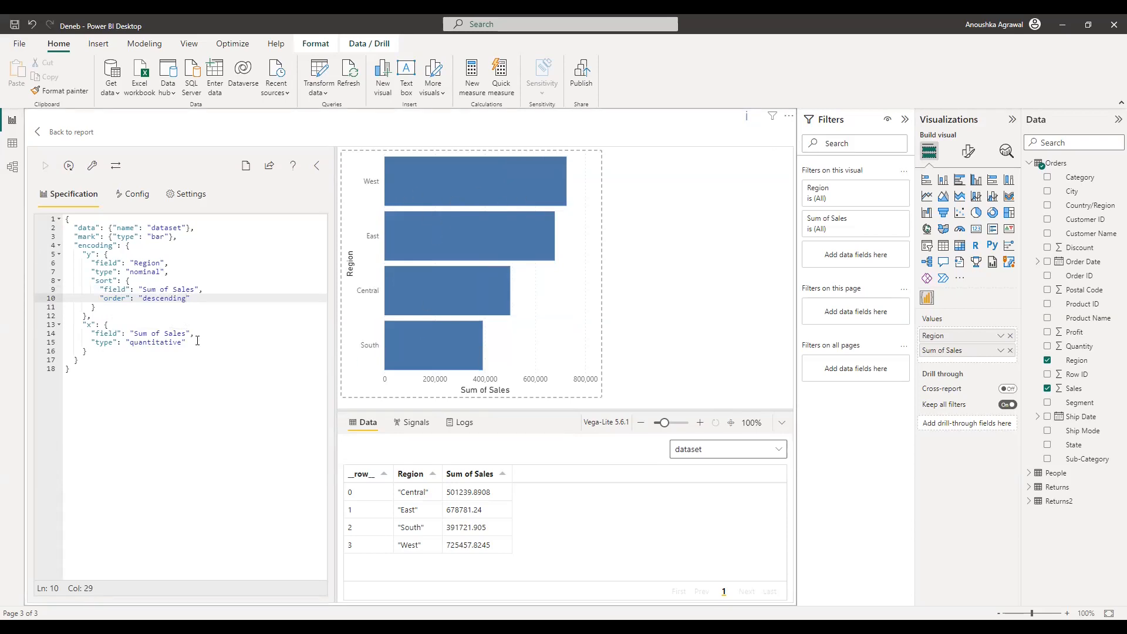
pyautogui.click(80, 137)
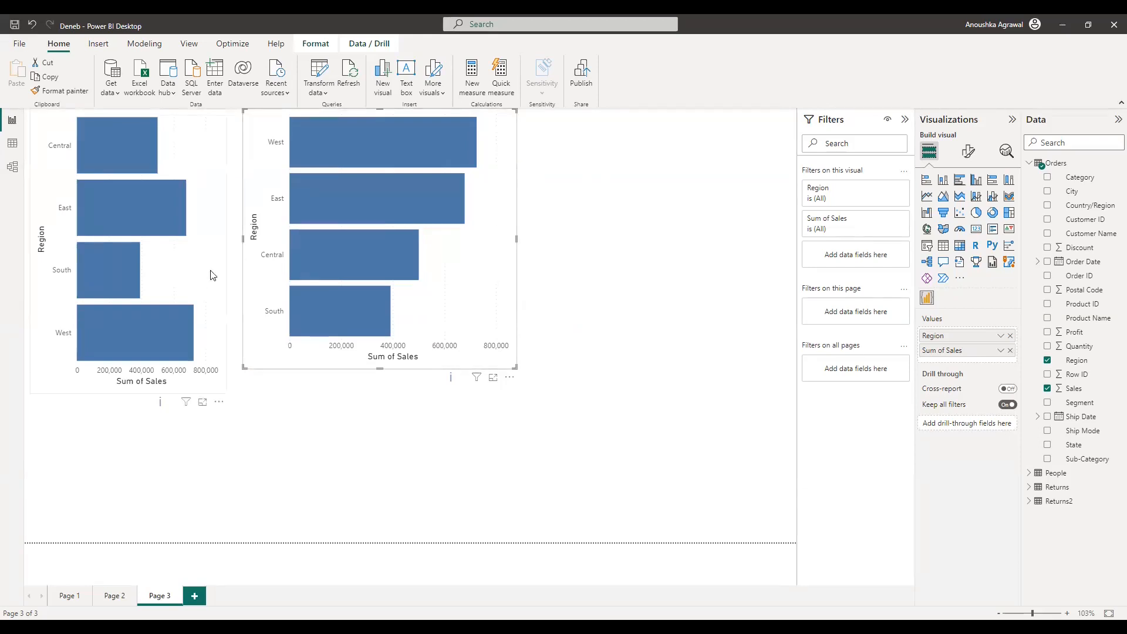
# Step: Create Page 4 with an enlarged Deneb visual using Region and Sales as values
pyautogui.click(594, 325)
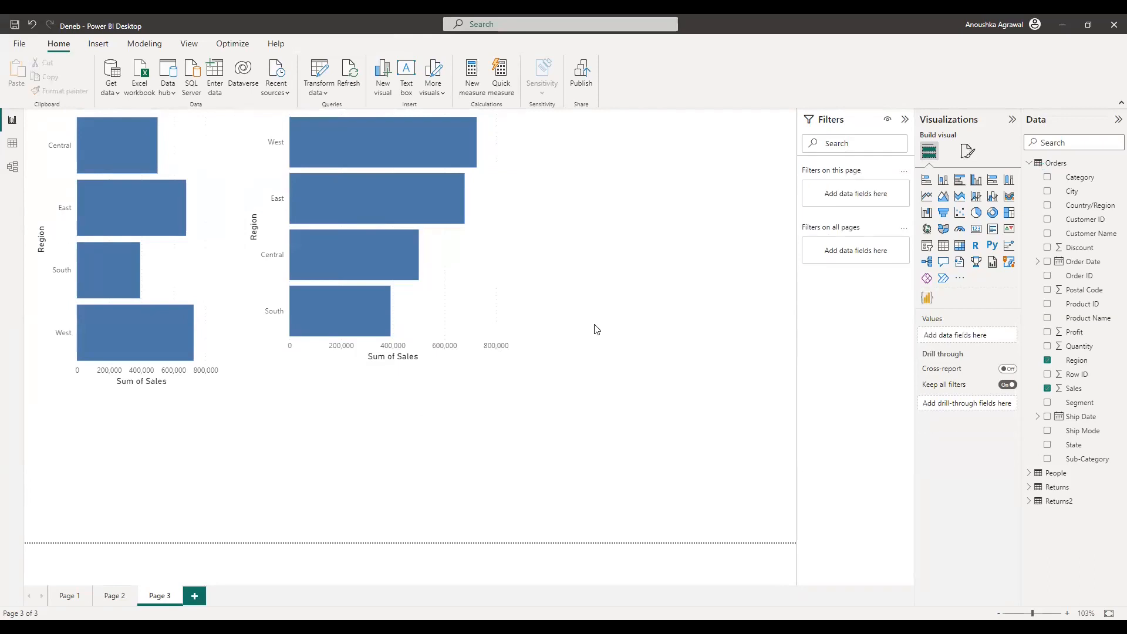
pyautogui.click(928, 298)
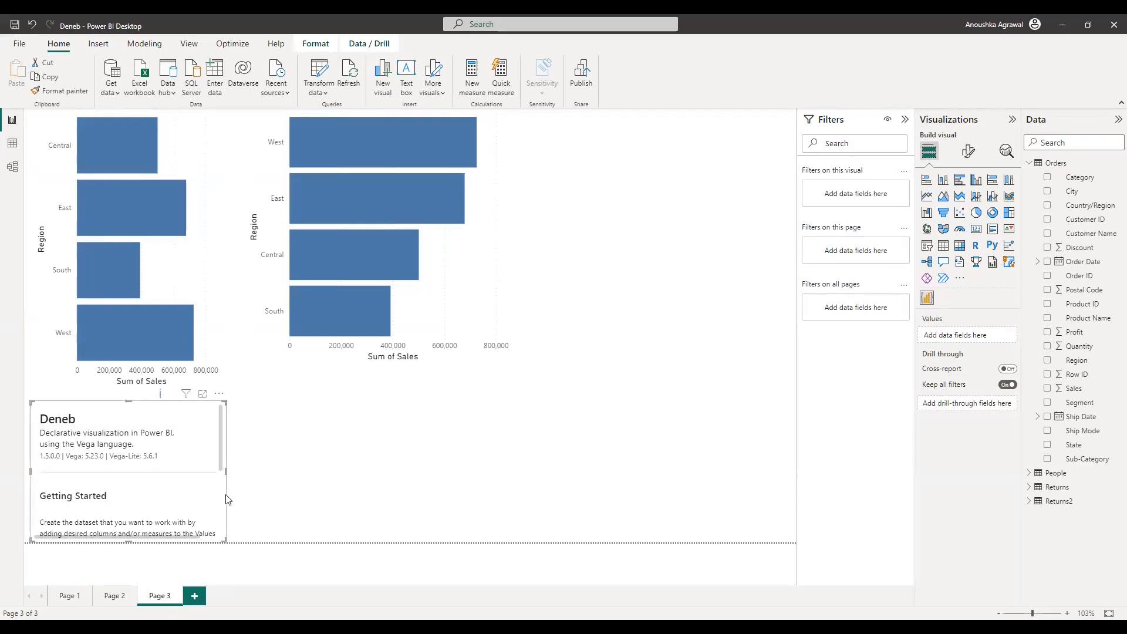
pyautogui.click(196, 597)
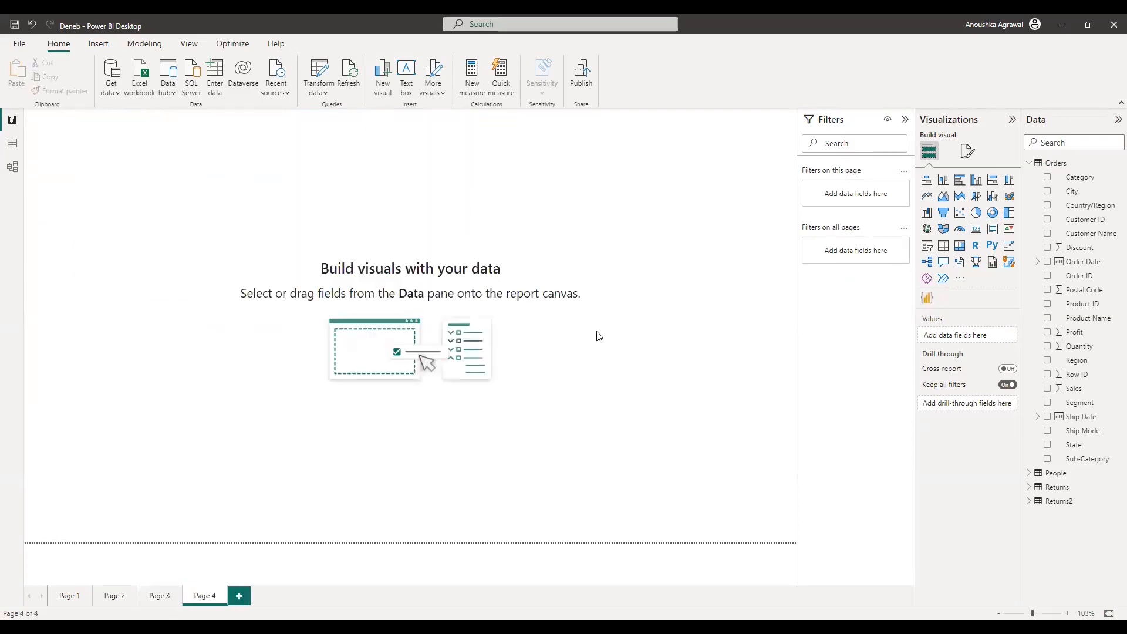
pyautogui.click(927, 299)
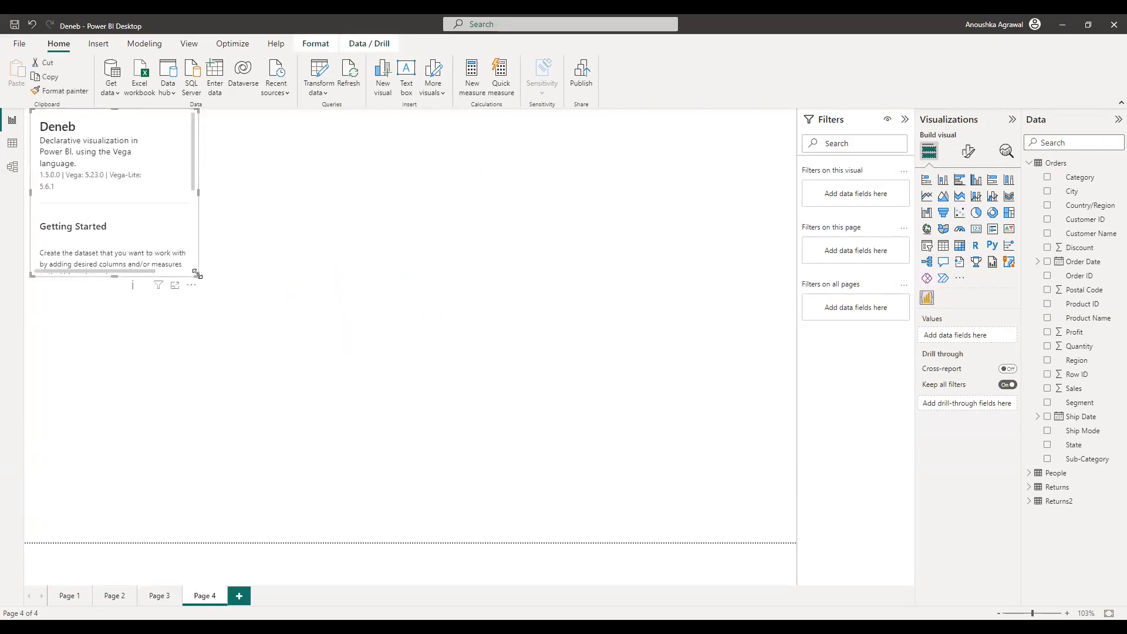
pyautogui.moveTo(196, 274); pyautogui.dragTo(337, 367)
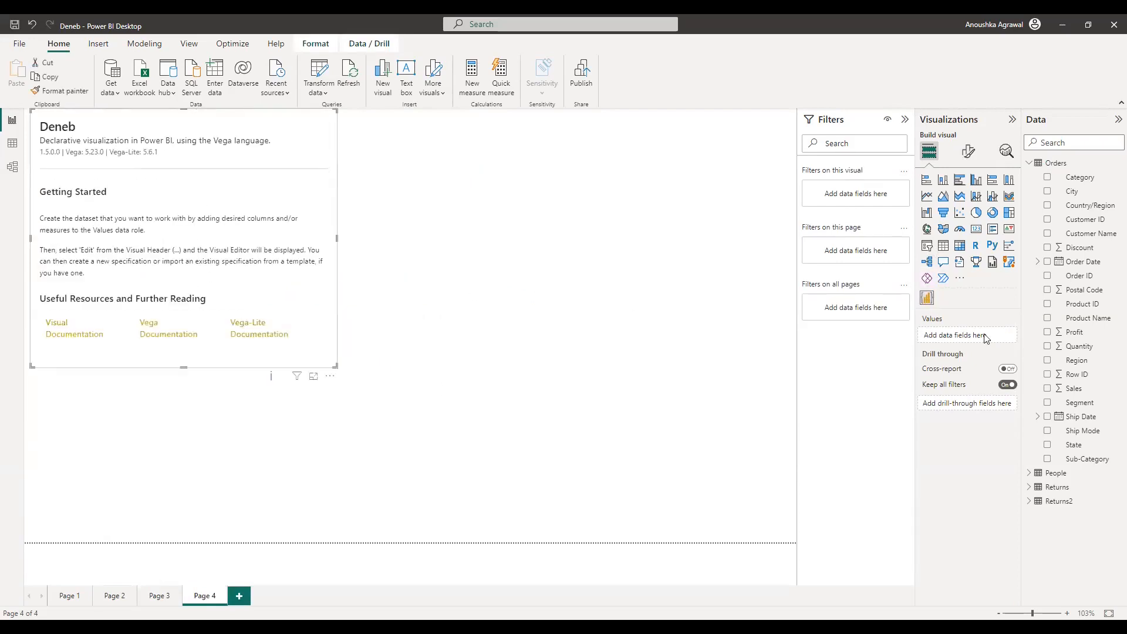
pyautogui.click(1076, 360)
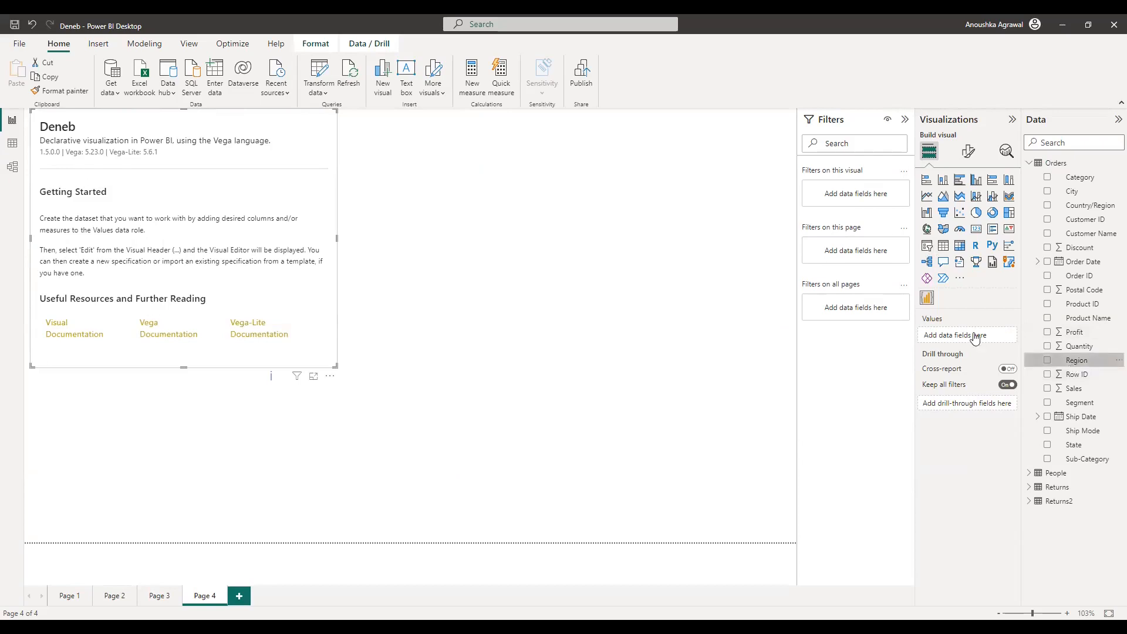
pyautogui.moveTo(1090, 389); pyautogui.dragTo(951, 347)
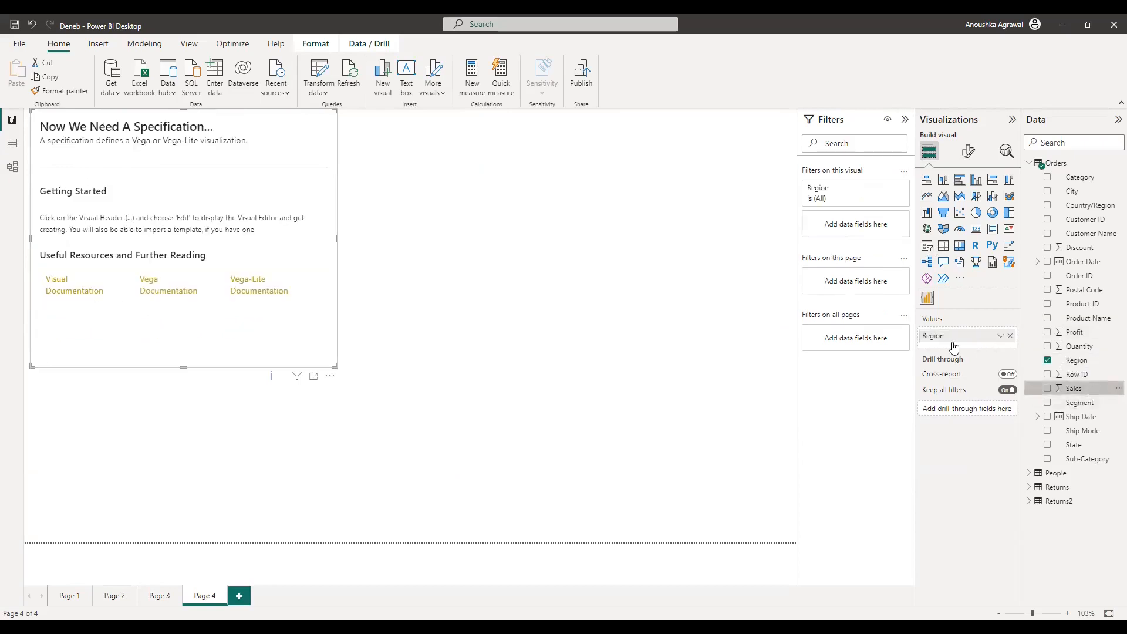
pyautogui.click(328, 376)
# Step: Replace the empty Vega-Lite spec with the pasted bar chart spec, repair and format it, and apply
pyautogui.click(355, 389)
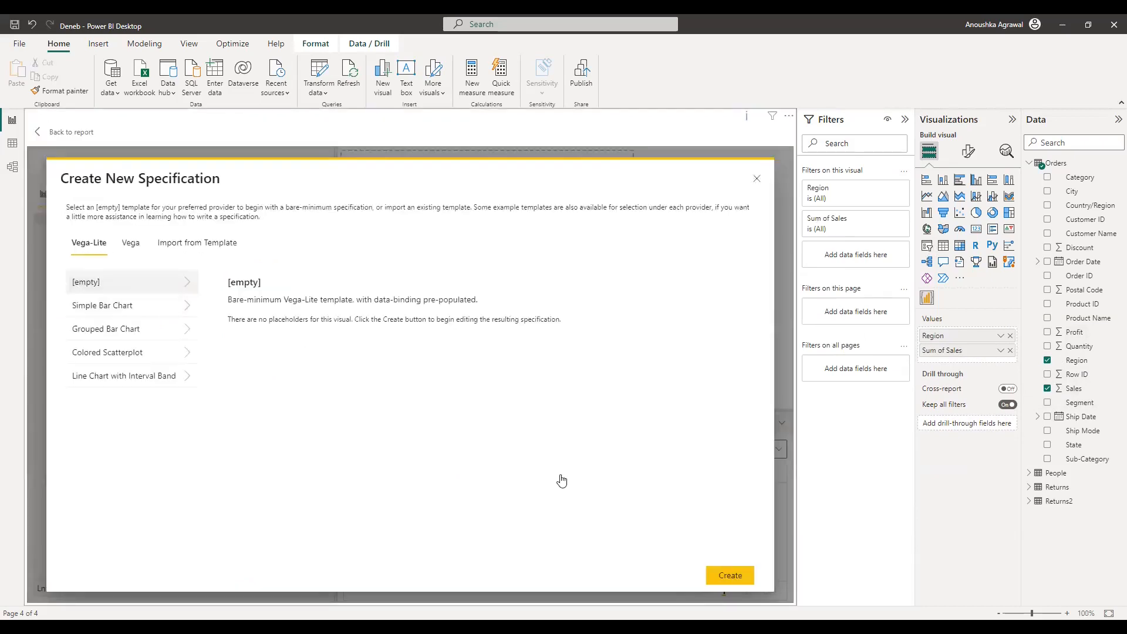
pyautogui.click(728, 577)
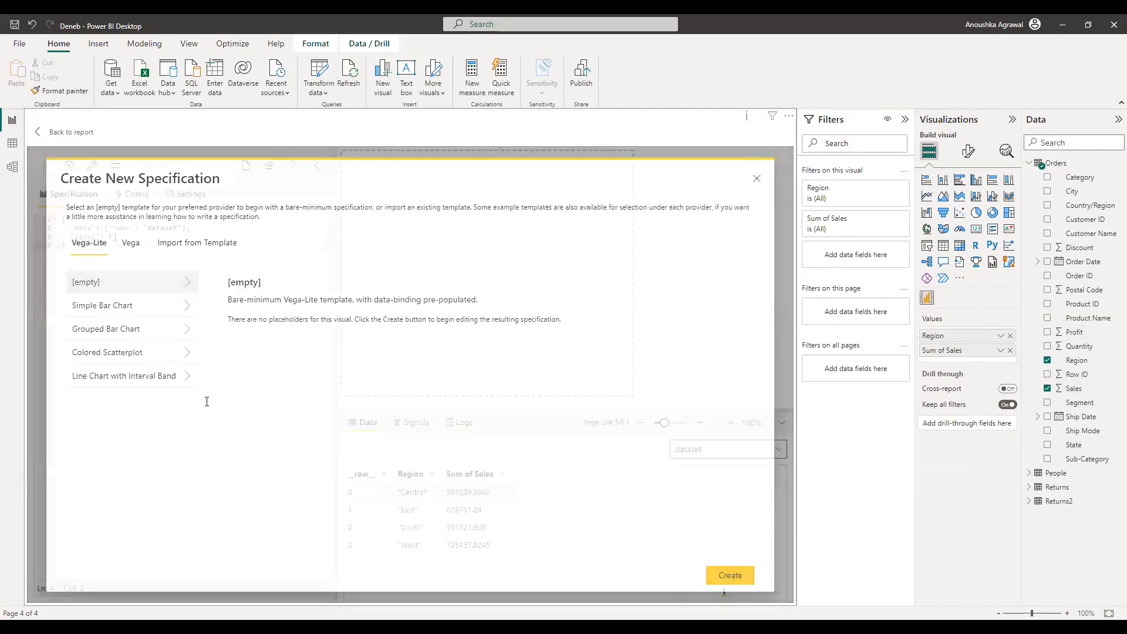
pyautogui.hotkey('ctrl', 'a')
pyautogui.press('Delete')
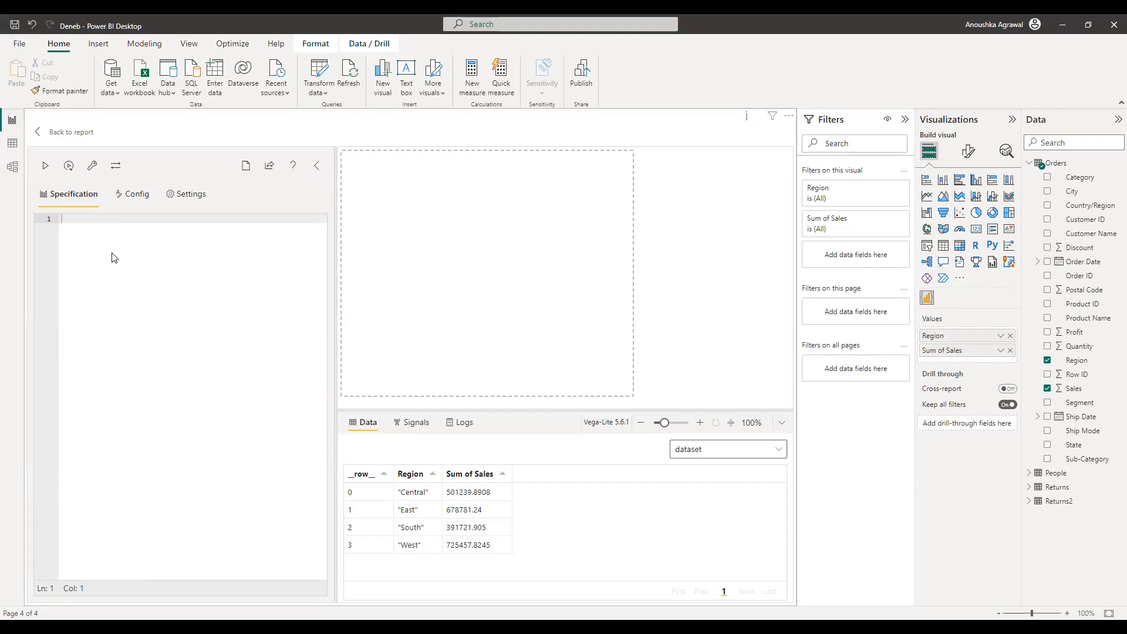
pyautogui.write('{   "data": {"name": "dataset"},   "mark": {"type": "bar"},   "encoding": {     "y": {       "field" : "Region",       "type": "nominal",     },   "x": {     "field": "Sum of Sales",     "type": "quantitative"   } } }')
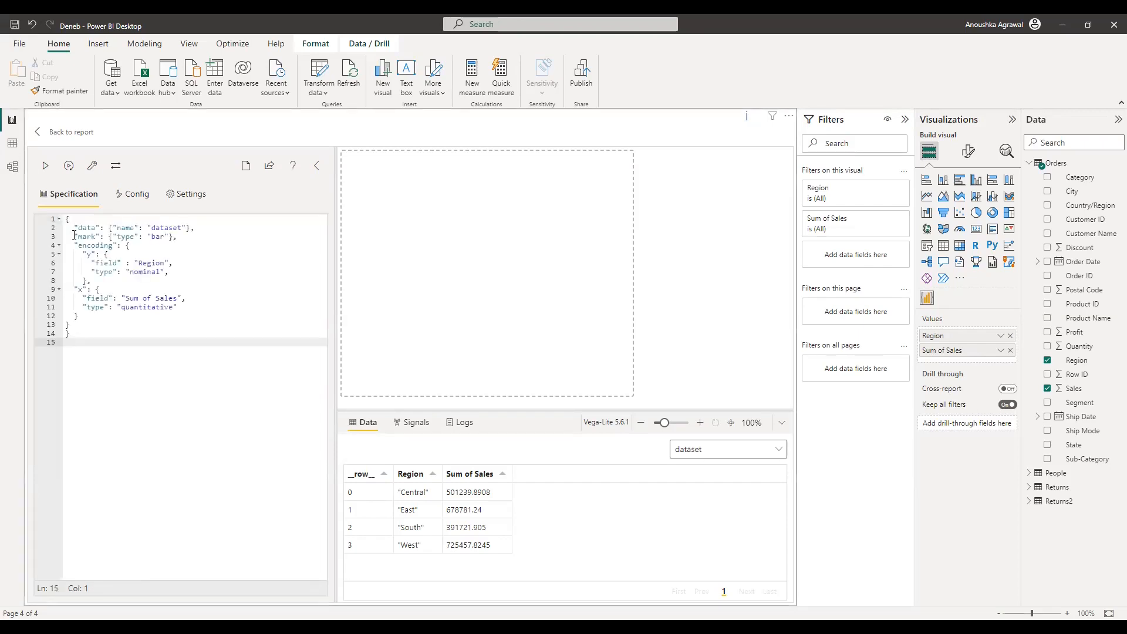
pyautogui.click(45, 166)
pyautogui.click(92, 168)
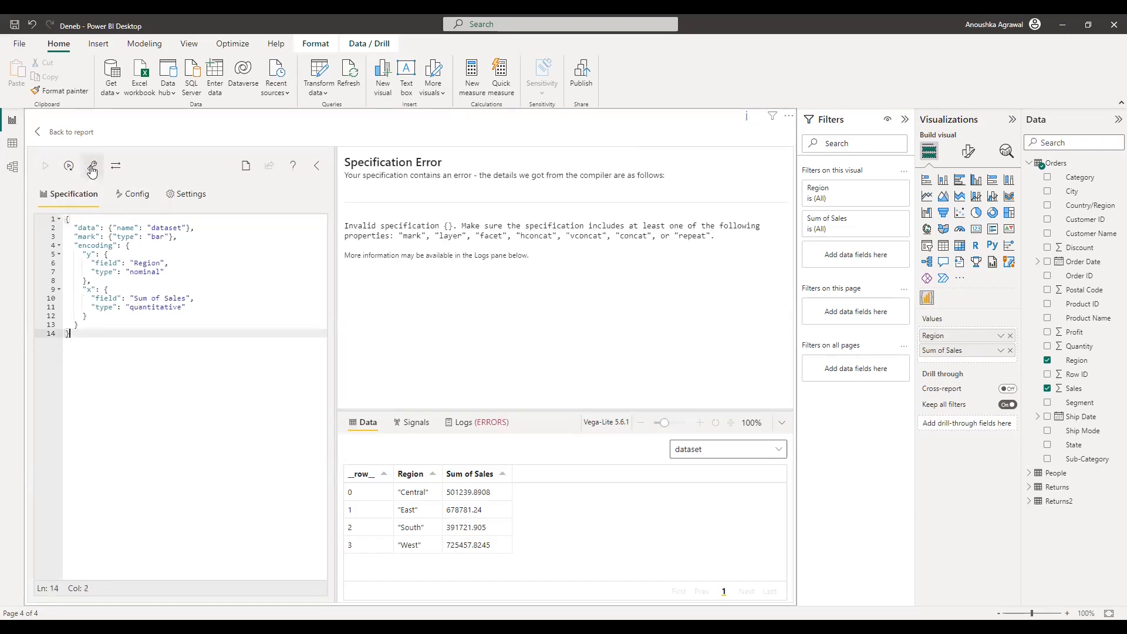
pyautogui.click(47, 165)
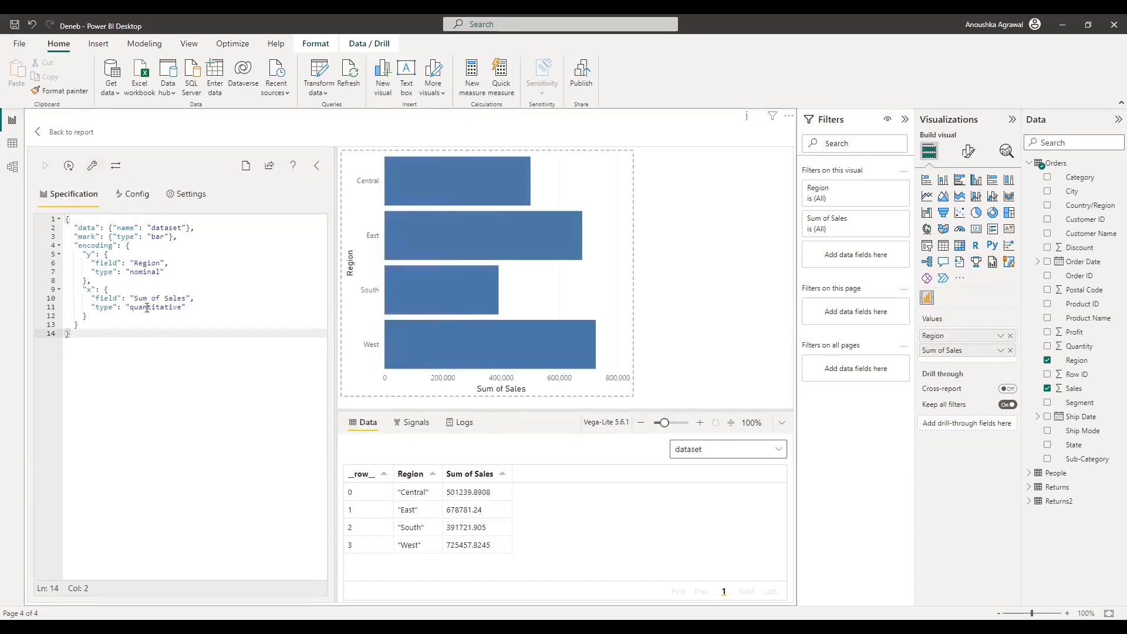
# Step: Swap the encoding channels so Region is on x and Sum of Sales on y
pyautogui.doubleClick(94, 289)
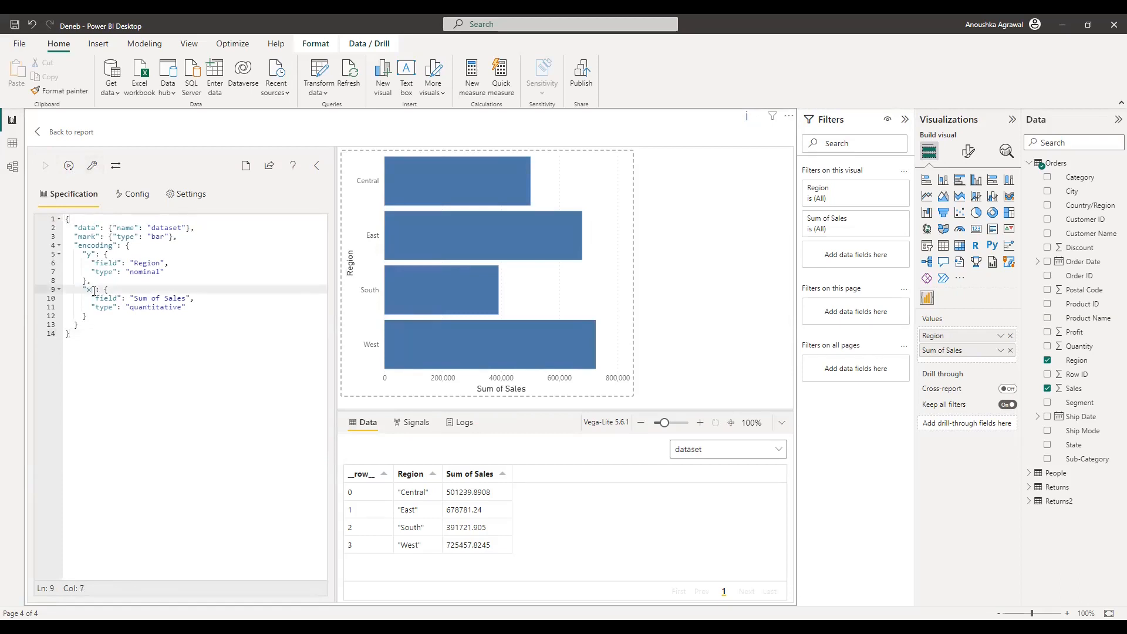
pyautogui.write('y')
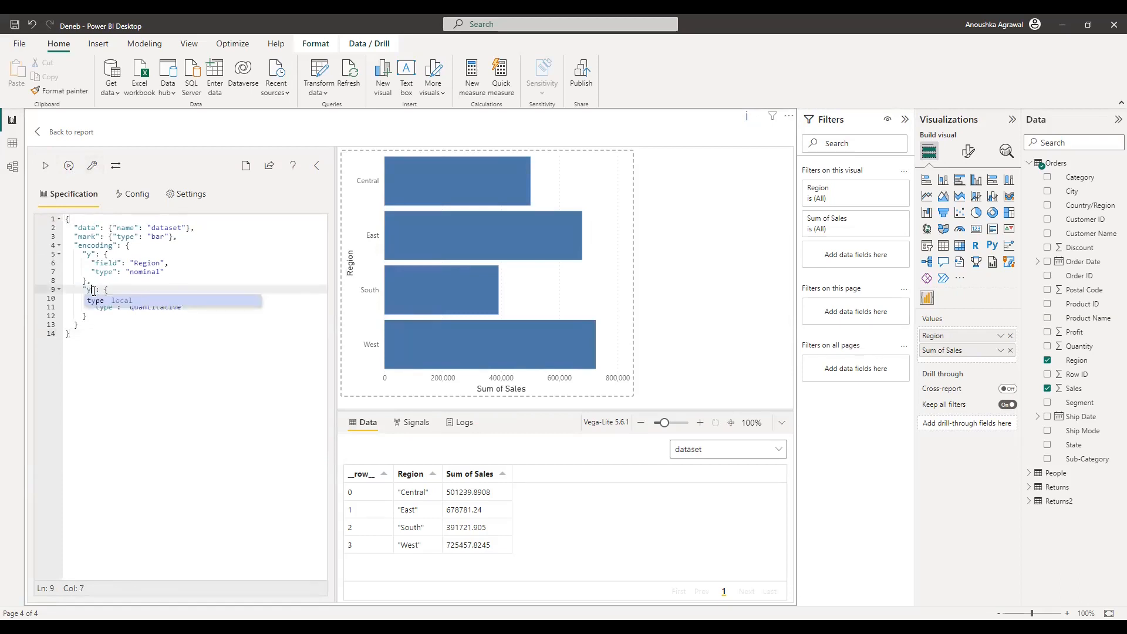
pyautogui.click(93, 252)
pyautogui.write('x')
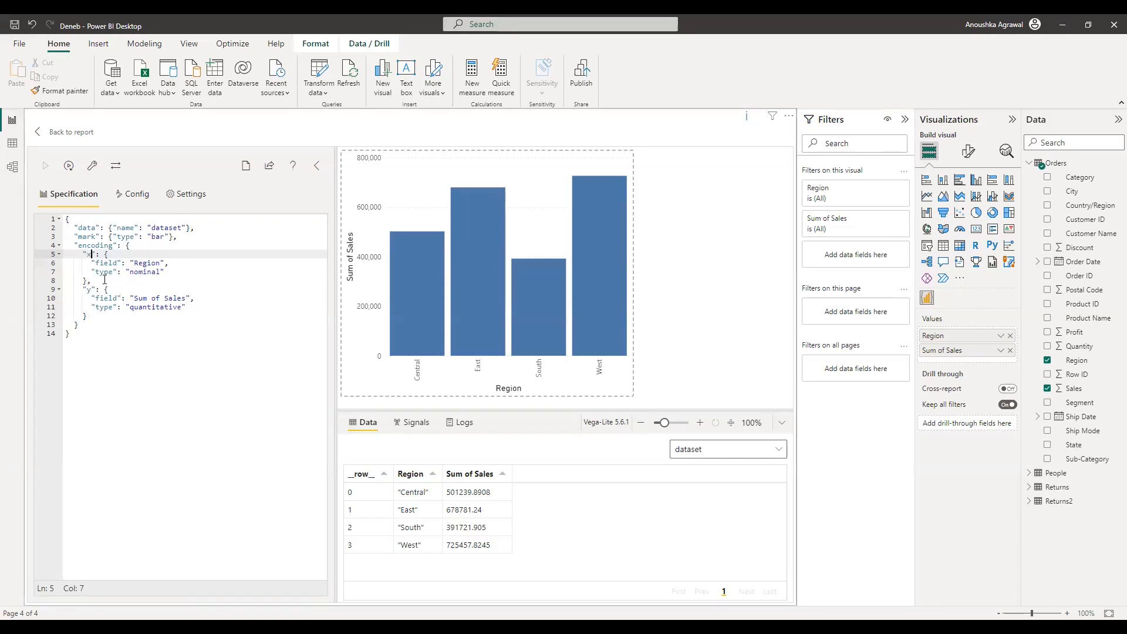
pyautogui.click(174, 273)
# Step: Add an "axis": {"labelAngle": 0} block to the Region x encoding
pyautogui.write(',')
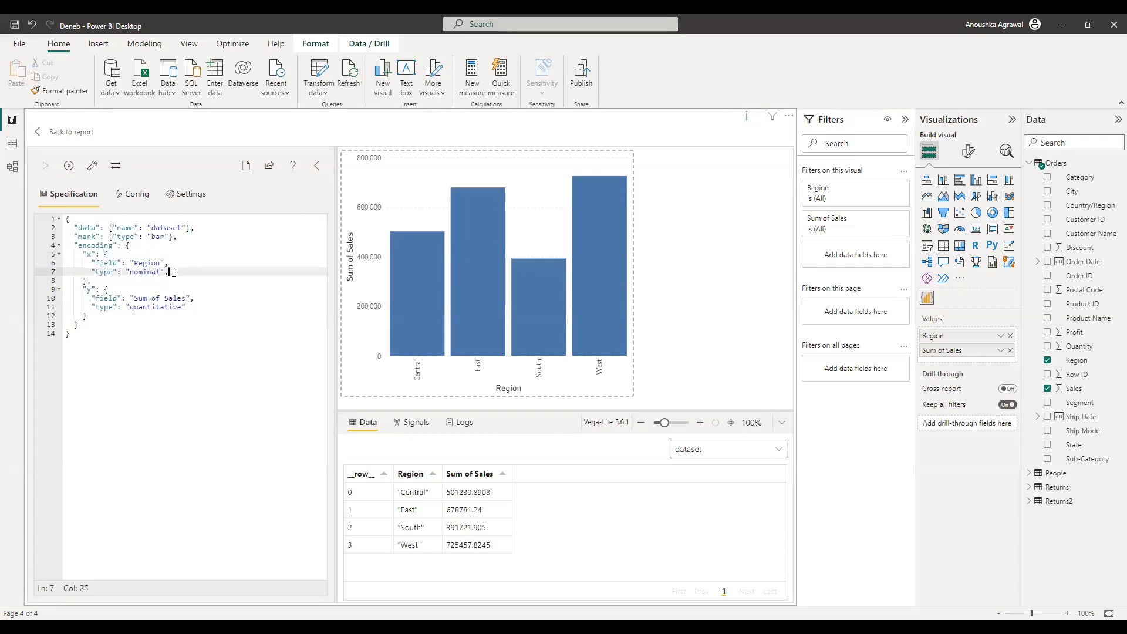
pyautogui.press('Return')
pyautogui.write('"axis":')
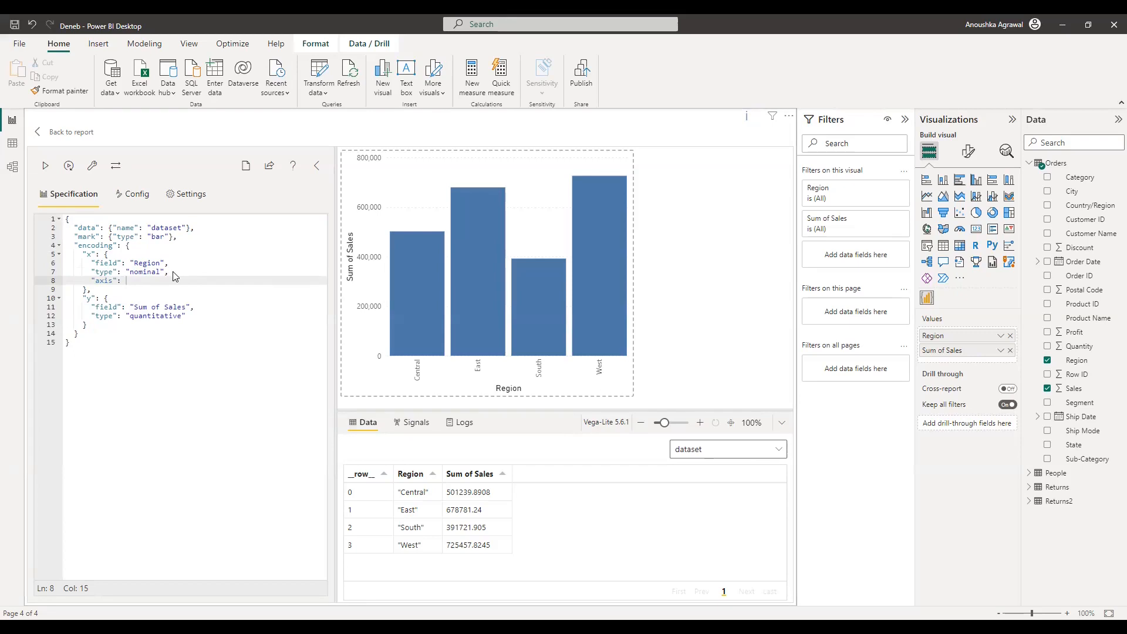
pyautogui.write('{')
pyautogui.press('Return')
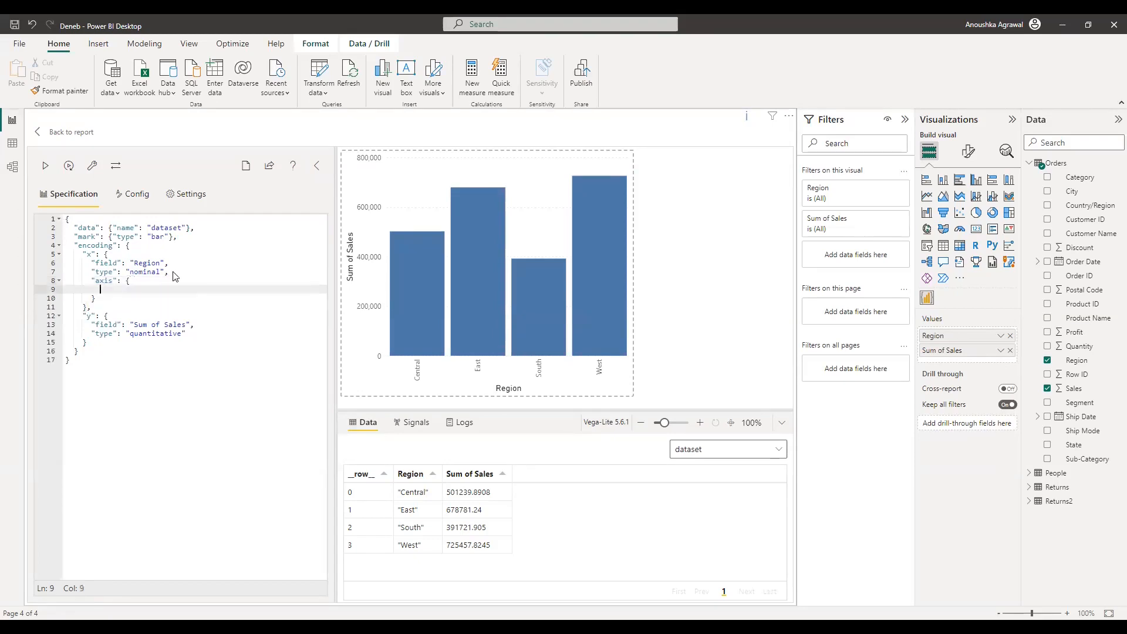
pyautogui.write('"title')
pyautogui.press('BackSpace')
pyautogui.press('BackSpace')
pyautogui.press('BackSpace')
pyautogui.press('BackSpace')
pyautogui.press('BackSpace')
pyautogui.press('BackSpace')
pyautogui.press('BackSpace')
pyautogui.write('"labelAngle": 0')
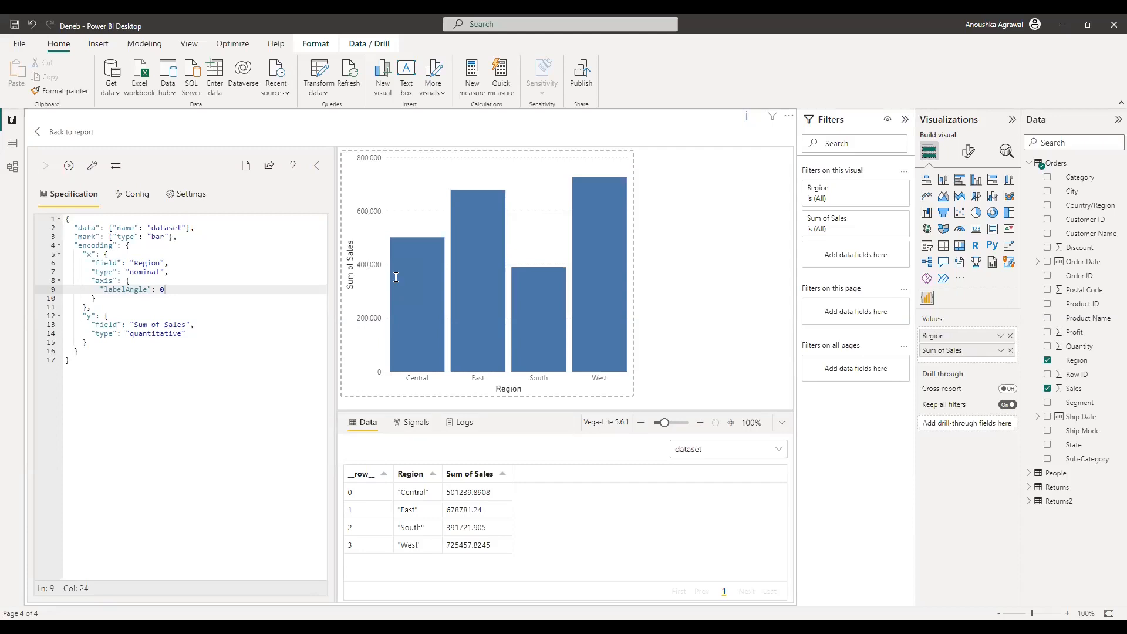
# Step: Add an axis object to the Sum of Sales y encoding with titleY 0
pyautogui.click(193, 333)
pyautogui.write(',')
pyautogui.press('Return')
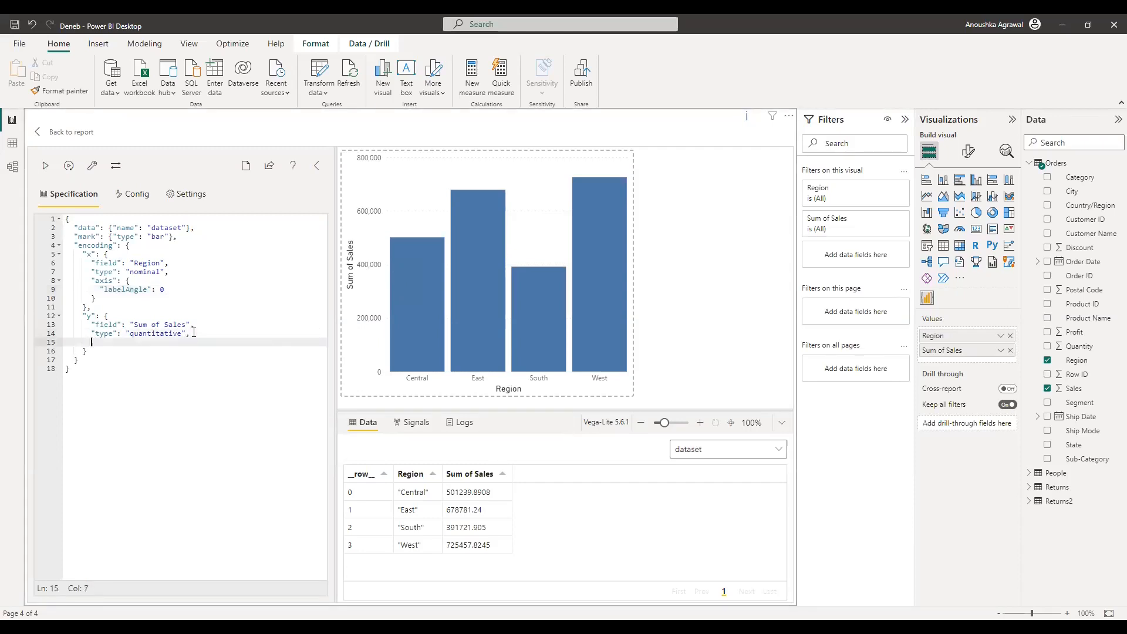
pyautogui.write('"axis": {')
pyautogui.press('Return')
pyautogui.write('"title')
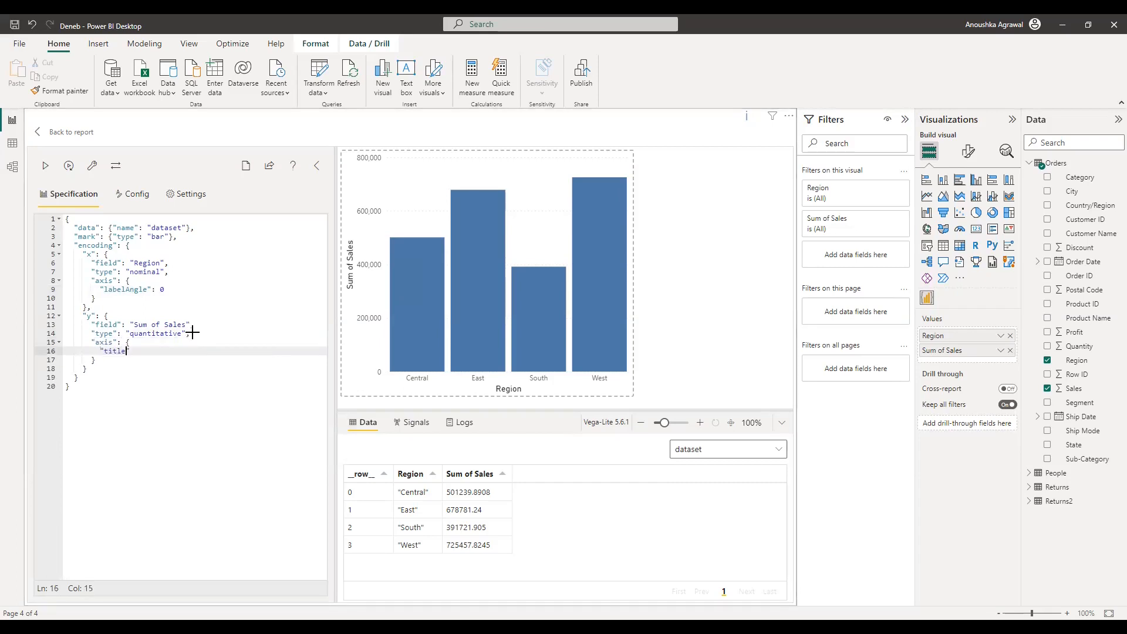
pyautogui.write('Y": 0')
# Step: Add titleAngle 0 and titleX 0 to the y axis object
pyautogui.write(',')
pyautogui.press('Return')
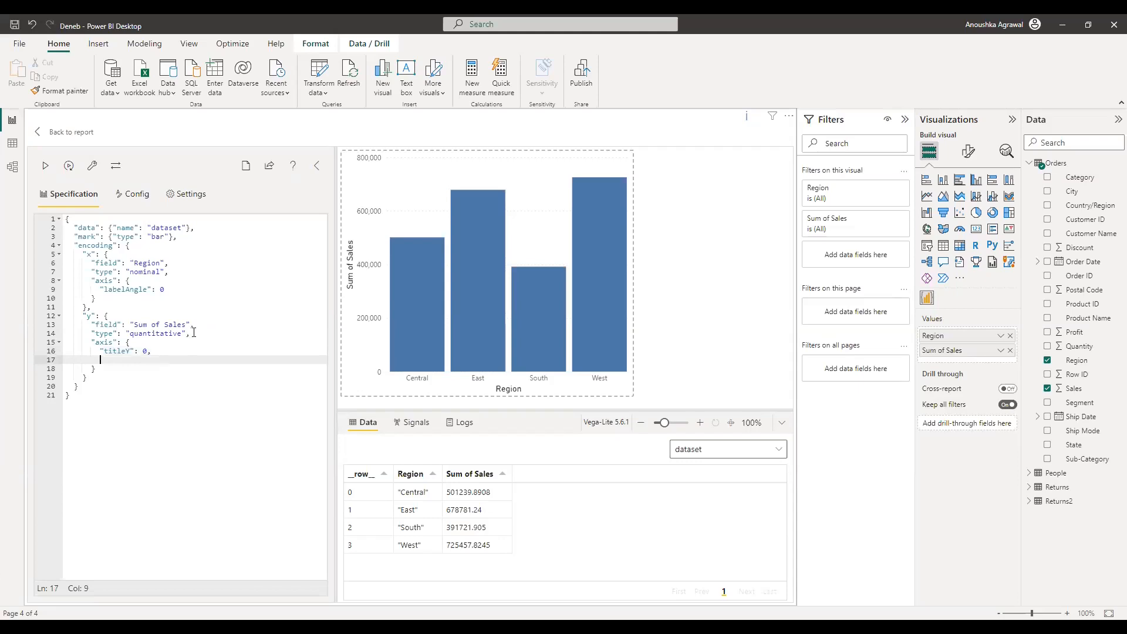
pyautogui.write('title')
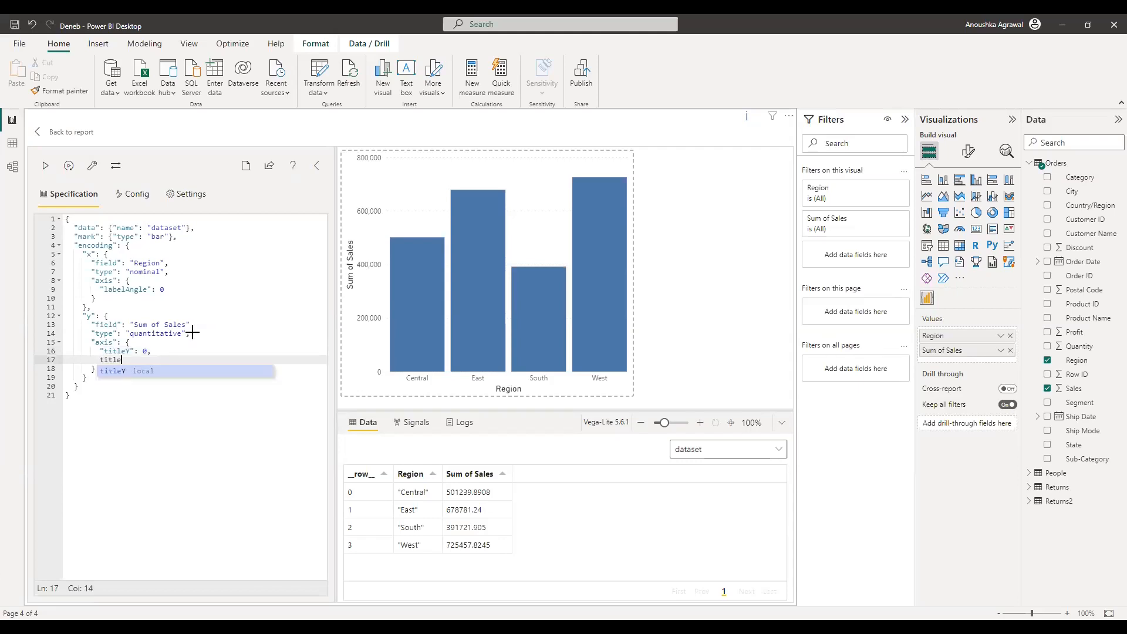
pyautogui.write('Angle')
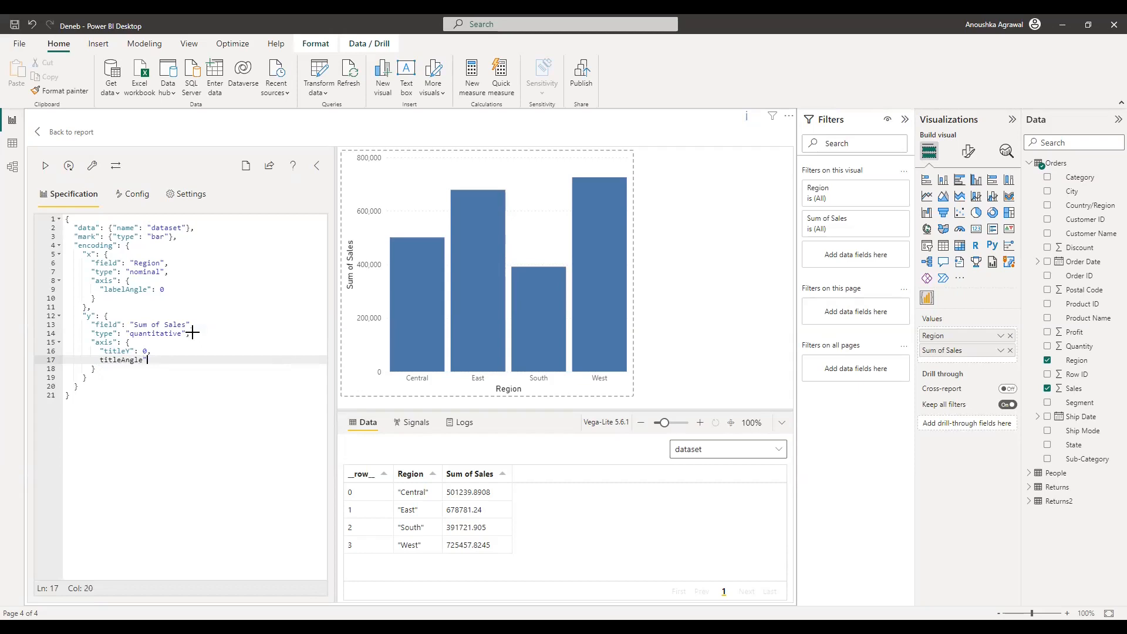
pyautogui.press('Home')
pyautogui.write('"')
pyautogui.write('": 0,')
pyautogui.press('Return')
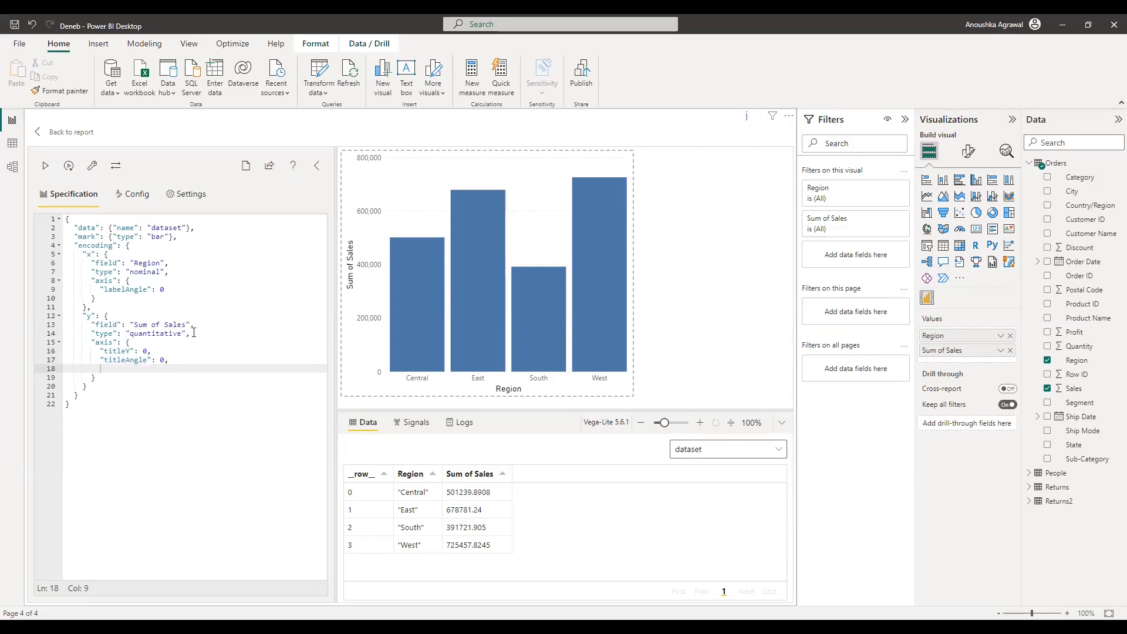
pyautogui.write('"title')
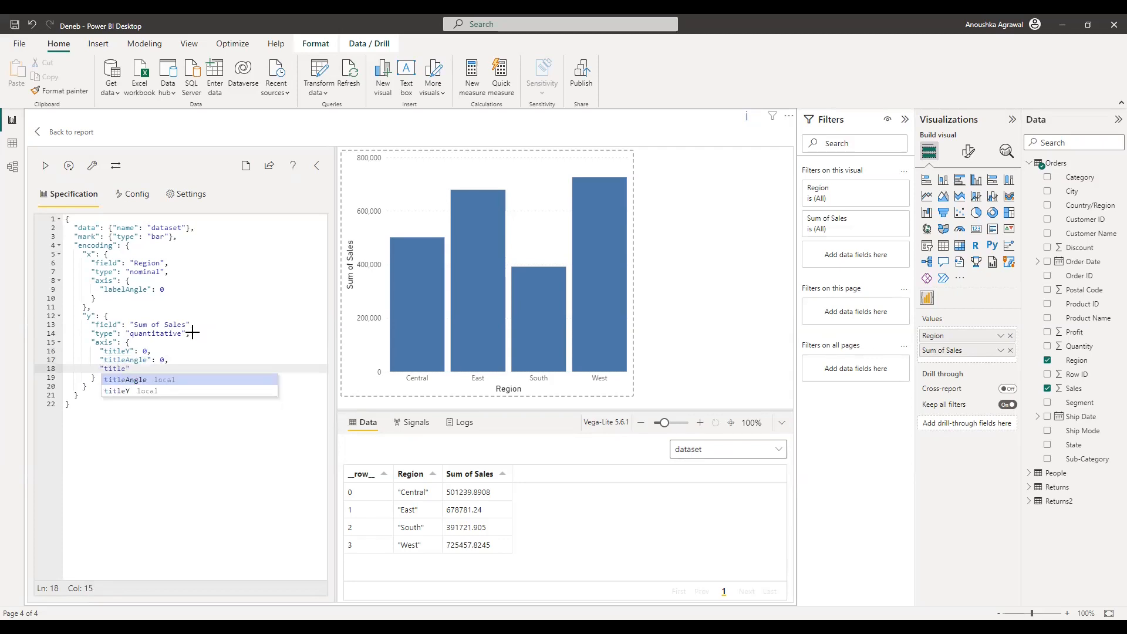
pyautogui.write('X":')
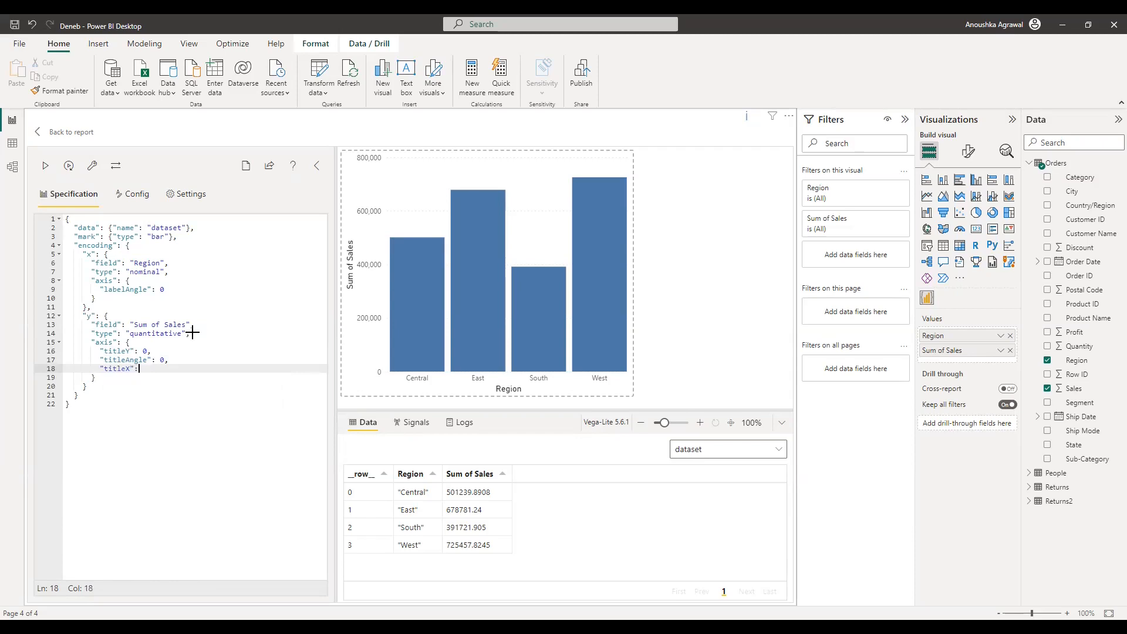
pyautogui.write('0')
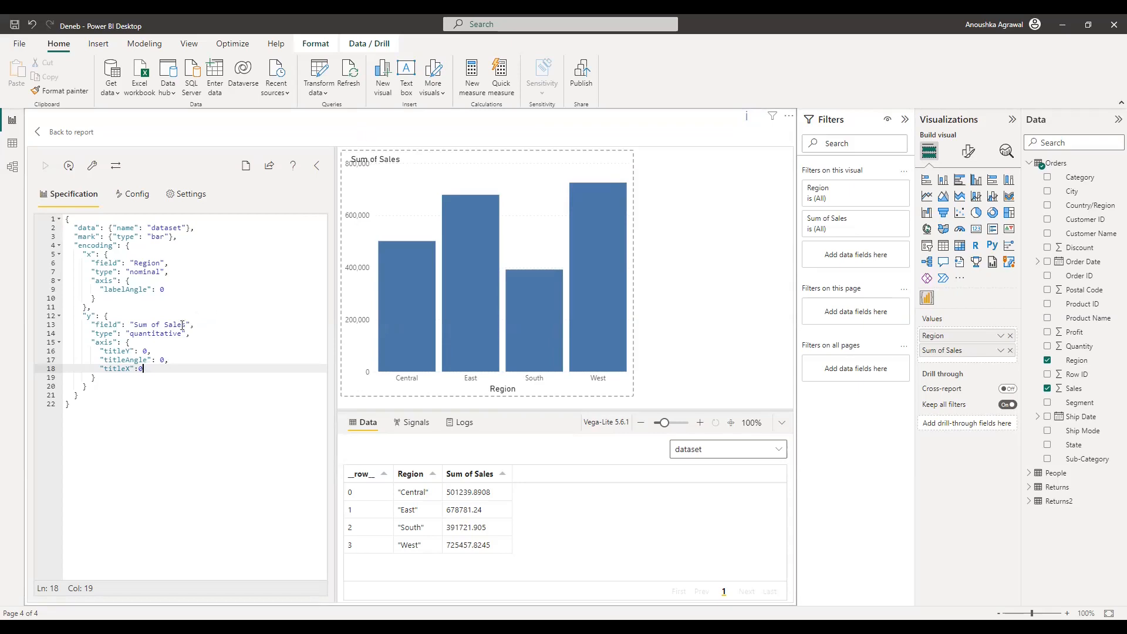
pyautogui.click(148, 351)
# Step: Change the axis title offsets to titleY -10 and titleX -20 and apply the spec
pyautogui.press('BackSpace')
pyautogui.press('BackSpace')
pyautogui.write('-10')
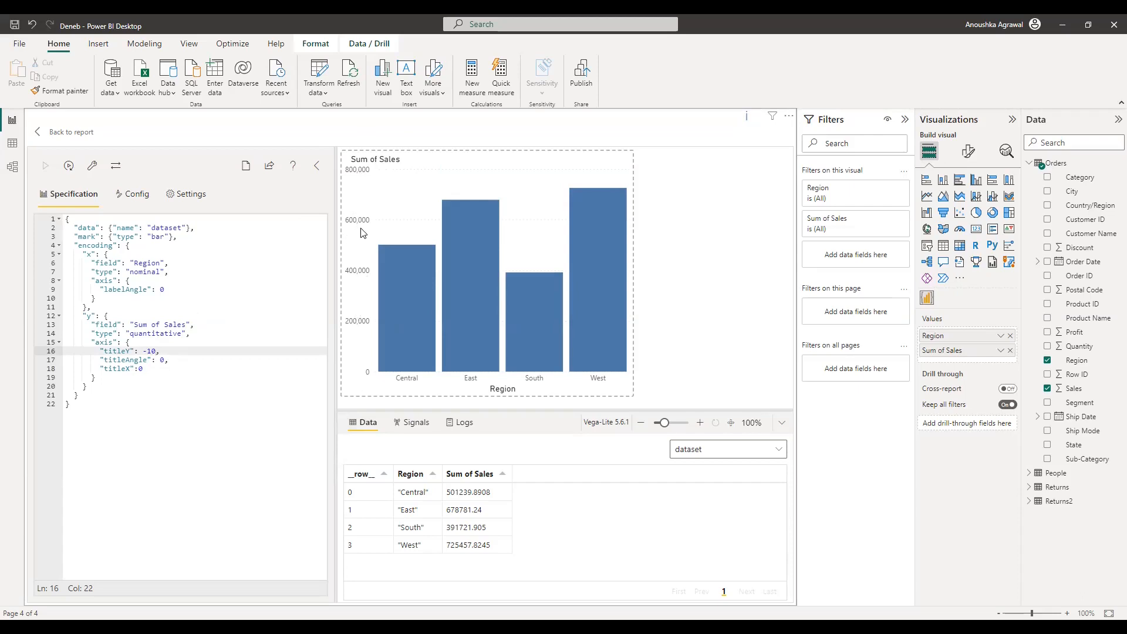
pyautogui.press('Down')
pyautogui.press('Down')
pyautogui.press('Down')
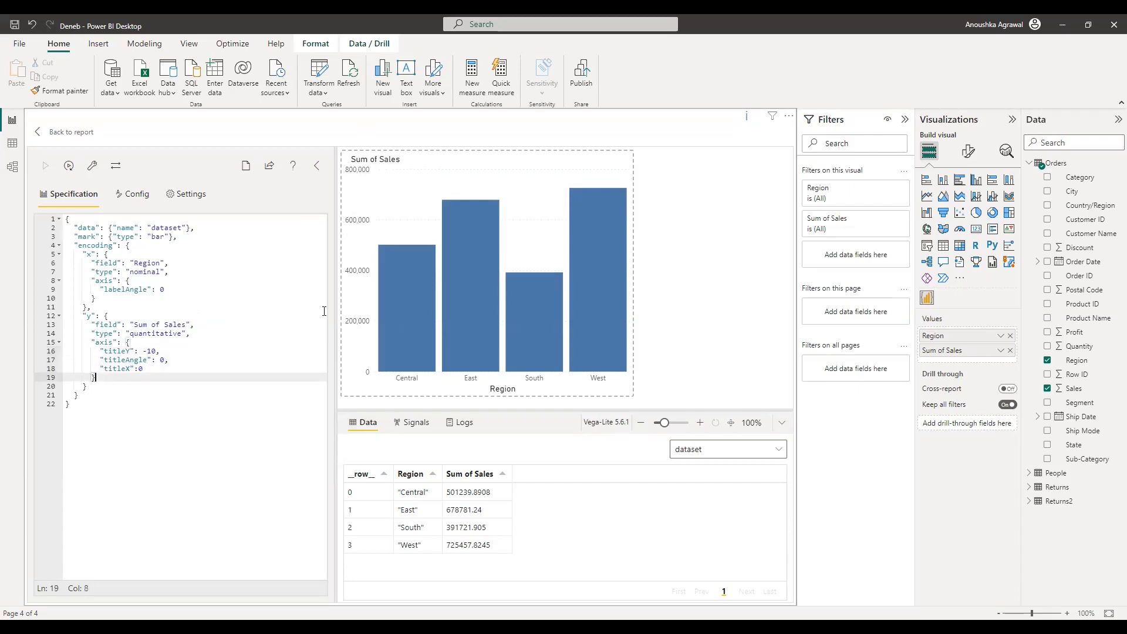
pyautogui.click(169, 368)
pyautogui.press('BackSpace')
pyautogui.write('-20')
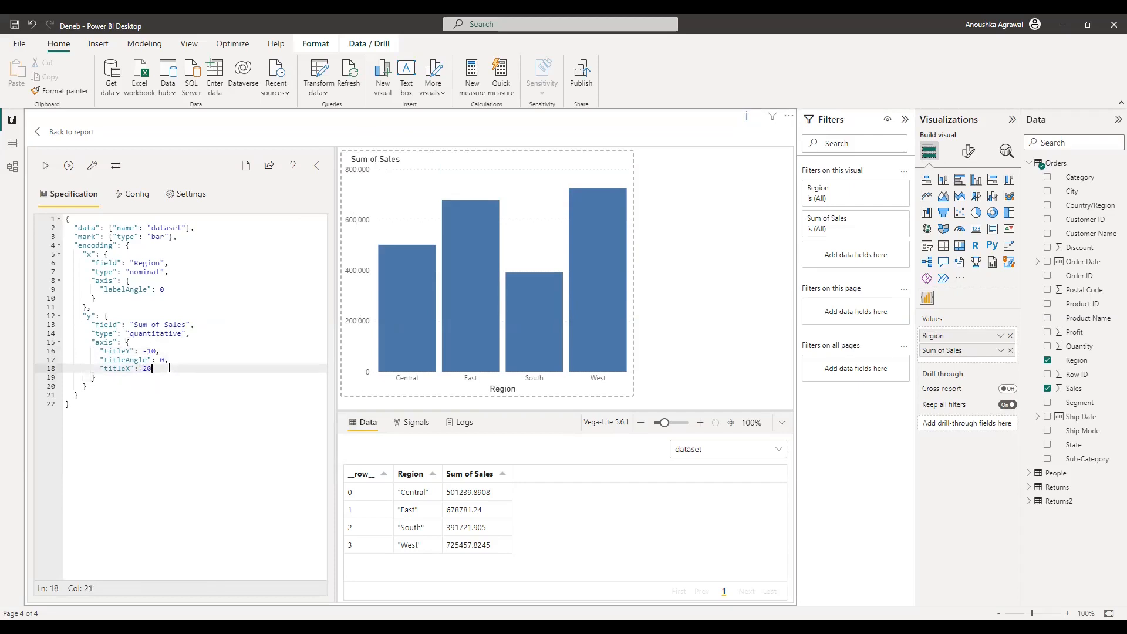
pyautogui.hotkey('ctrl', 'Return')
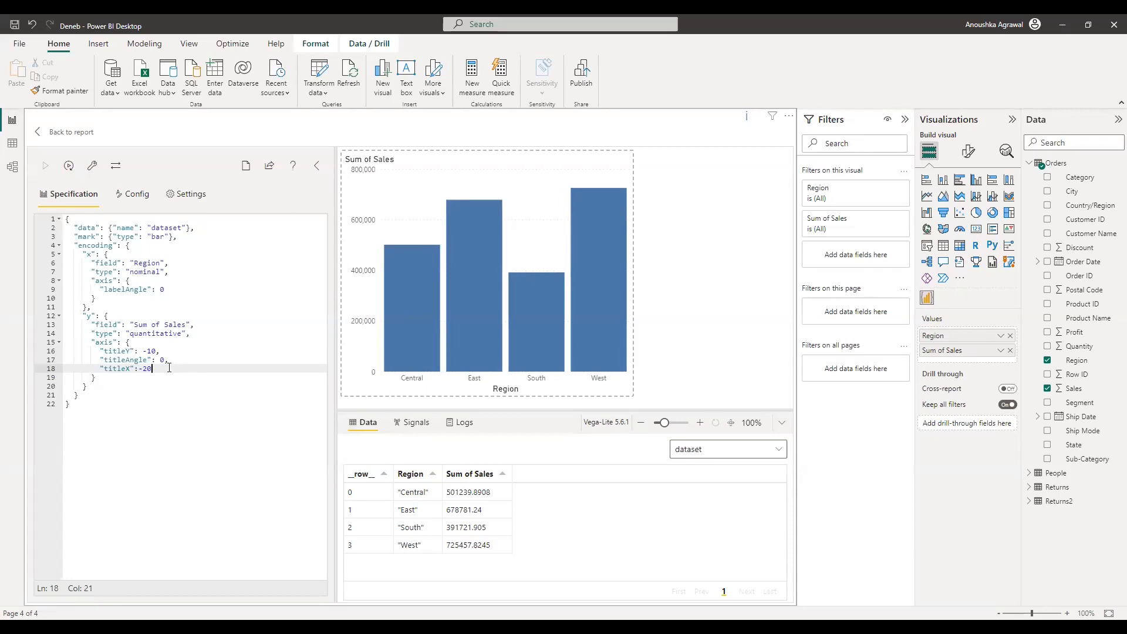
# Step: Go back to the report and duplicate the Deneb chart visual with copy and paste
pyautogui.click(65, 132)
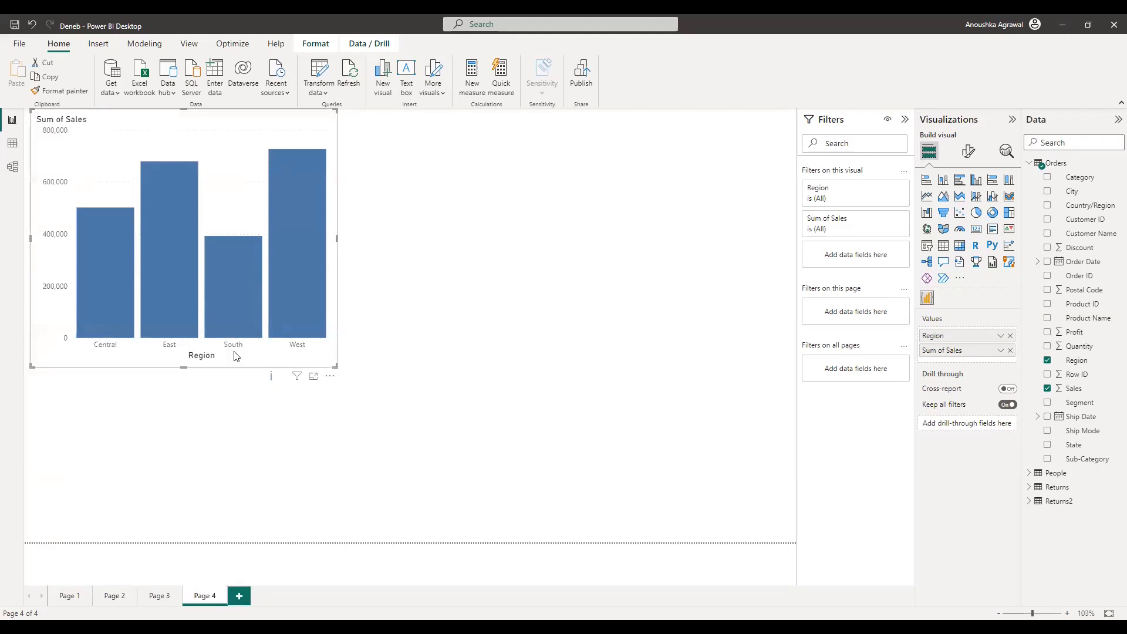
pyautogui.hotkey('ctrl', 'c')
pyautogui.hotkey('ctrl', 'v')
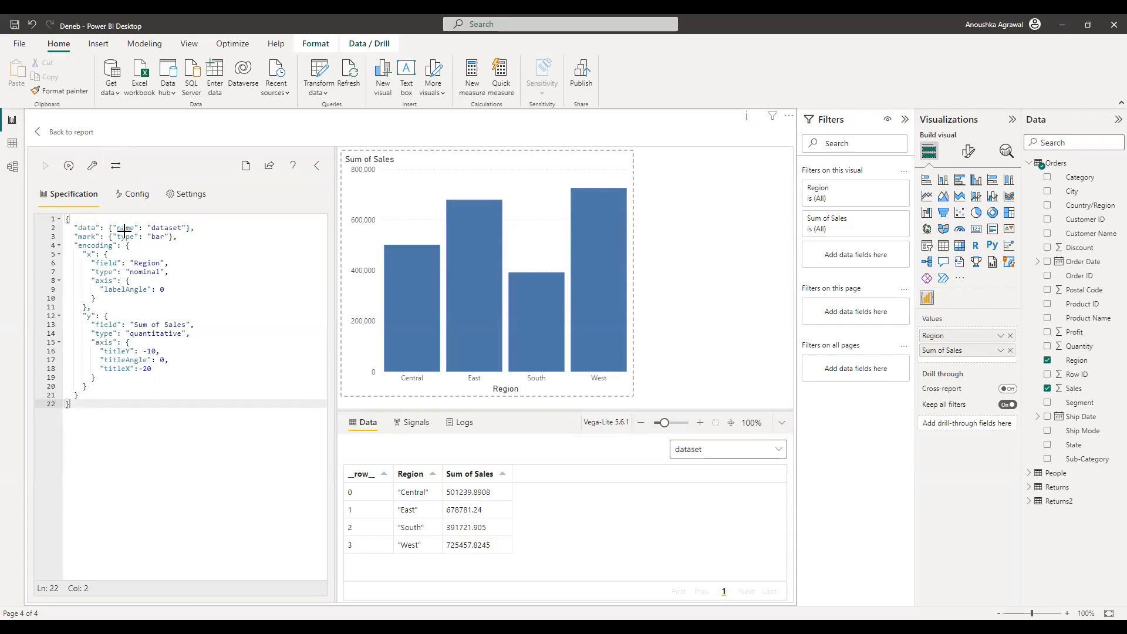
# Step: Paste the prepared layer block, a #5C5C5C bar plus a text mark, after the encoding
pyautogui.click(84, 395)
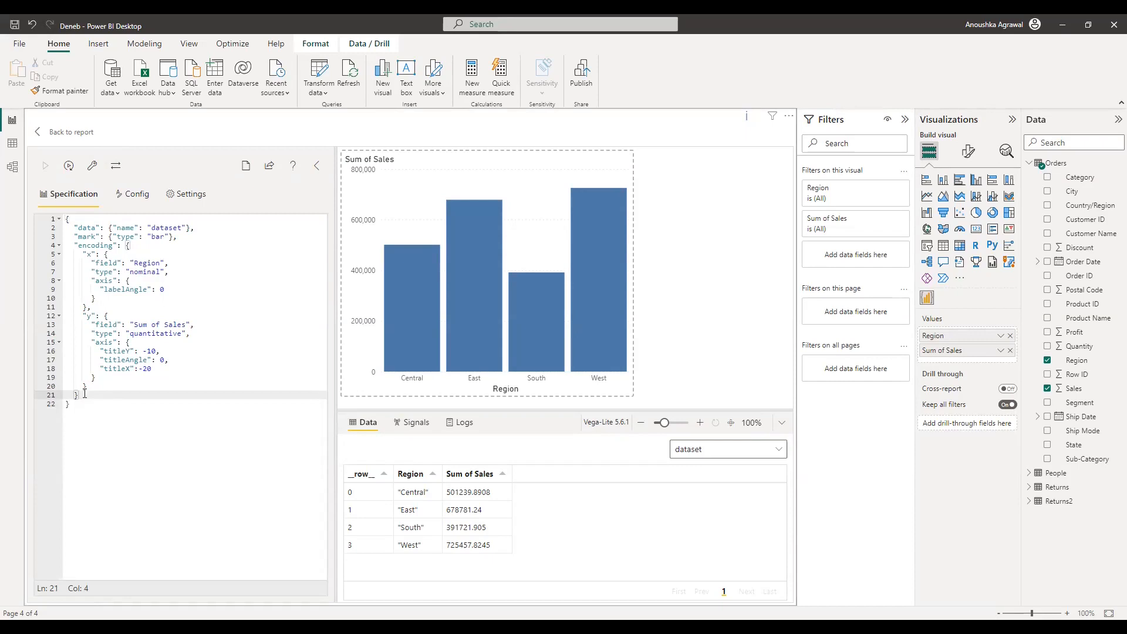
pyautogui.write(',')
pyautogui.press('Return')
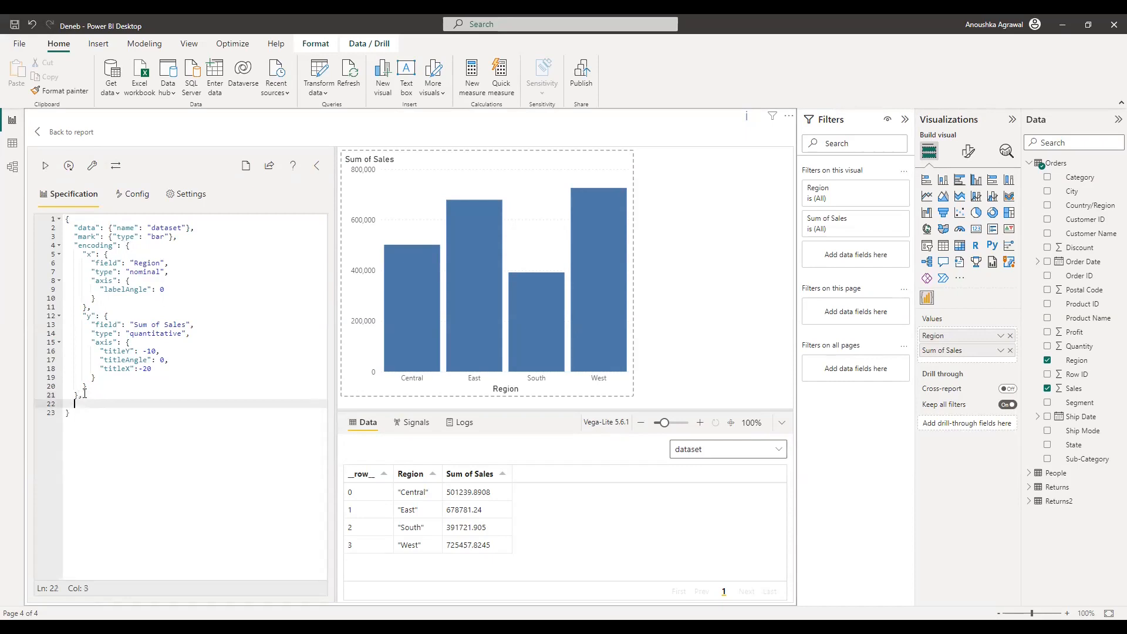
pyautogui.hotkey('ctrl', 'v')
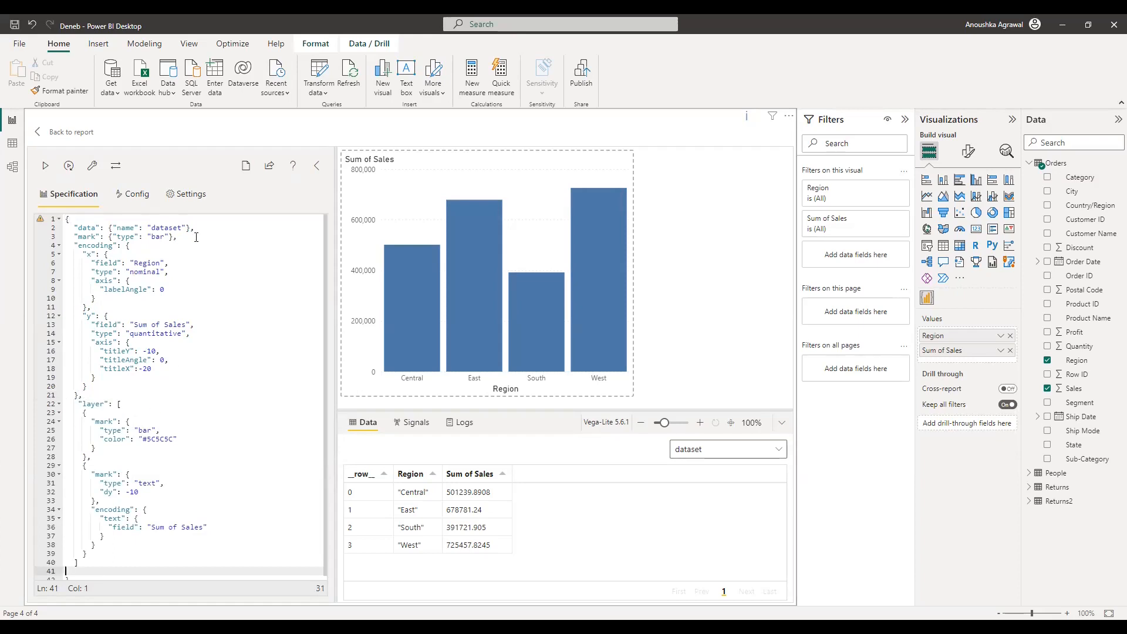
# Step: Delete the top-level bar mark line and check the layer list's closing bracket
pyautogui.click(172, 238)
pyautogui.hotkey('shift', 'Left')
pyautogui.hotkey('shift', 'Left')
pyautogui.hotkey('shift', 'Left')
pyautogui.hotkey('shift', 'Left')
pyautogui.hotkey('shift', 'Left')
pyautogui.hotkey('shift', 'Left')
pyautogui.hotkey('shift', 'Left')
pyautogui.hotkey('shift', 'Left')
pyautogui.hotkey('shift', 'Left')
pyautogui.hotkey('shift', 'Left')
pyautogui.hotkey('shift', 'Left')
pyautogui.hotkey('shift', 'Left')
pyautogui.hotkey('shift', 'Left')
pyautogui.hotkey('shift', 'Left')
pyautogui.hotkey('shift', 'Left')
pyautogui.hotkey('shift', 'Left')
pyautogui.hotkey('shift', 'Left')
pyautogui.hotkey('shift', 'Left')
pyautogui.hotkey('shift', 'Left')
pyautogui.hotkey('shift', 'Left')
pyautogui.press('BackSpace')
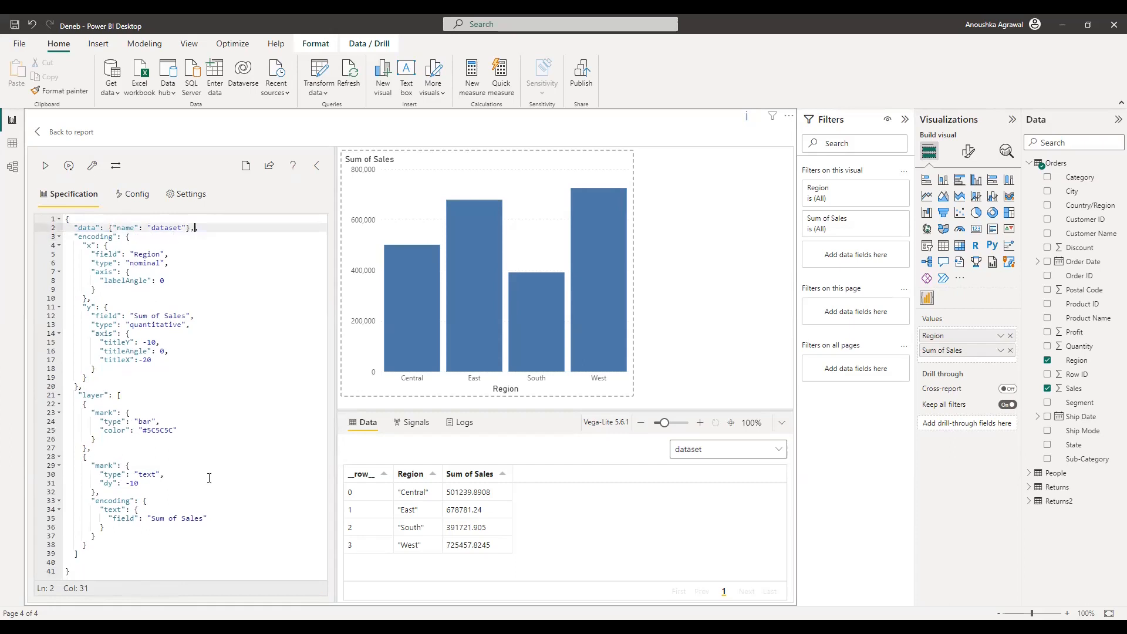
pyautogui.click(81, 556)
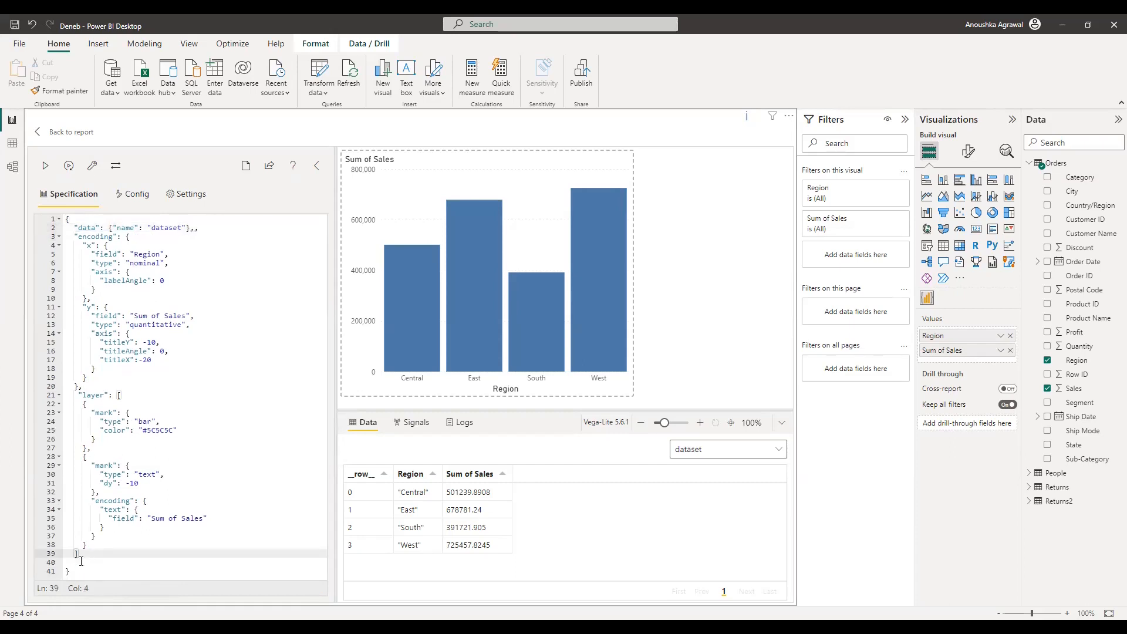
pyautogui.click(69, 569)
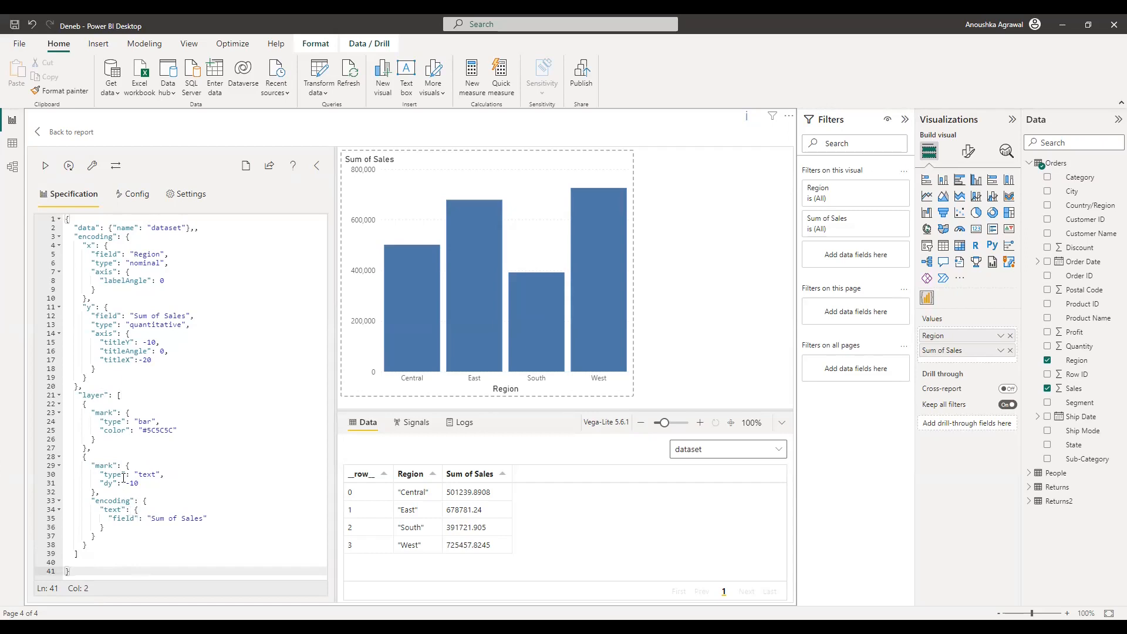
# Step: Delete the dy offset line from the text mark and apply the spec
pyautogui.click(147, 485)
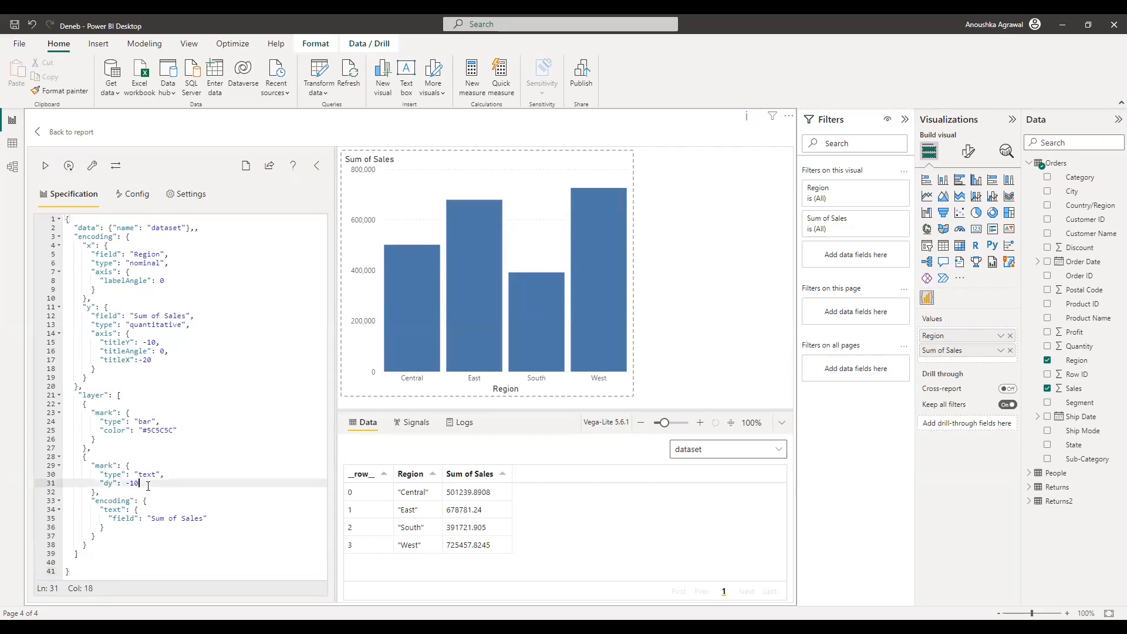
pyautogui.hotkey('shift', 'Home')
pyautogui.hotkey('shift', 'Home')
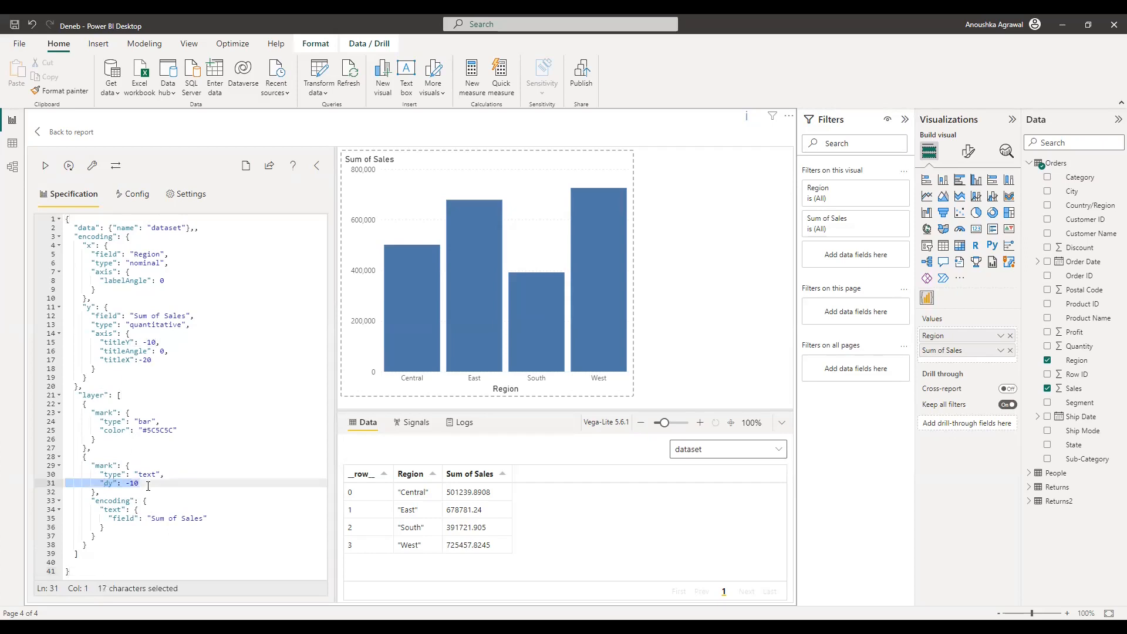
pyautogui.hotkey('shift', 'Left')
pyautogui.press('BackSpace')
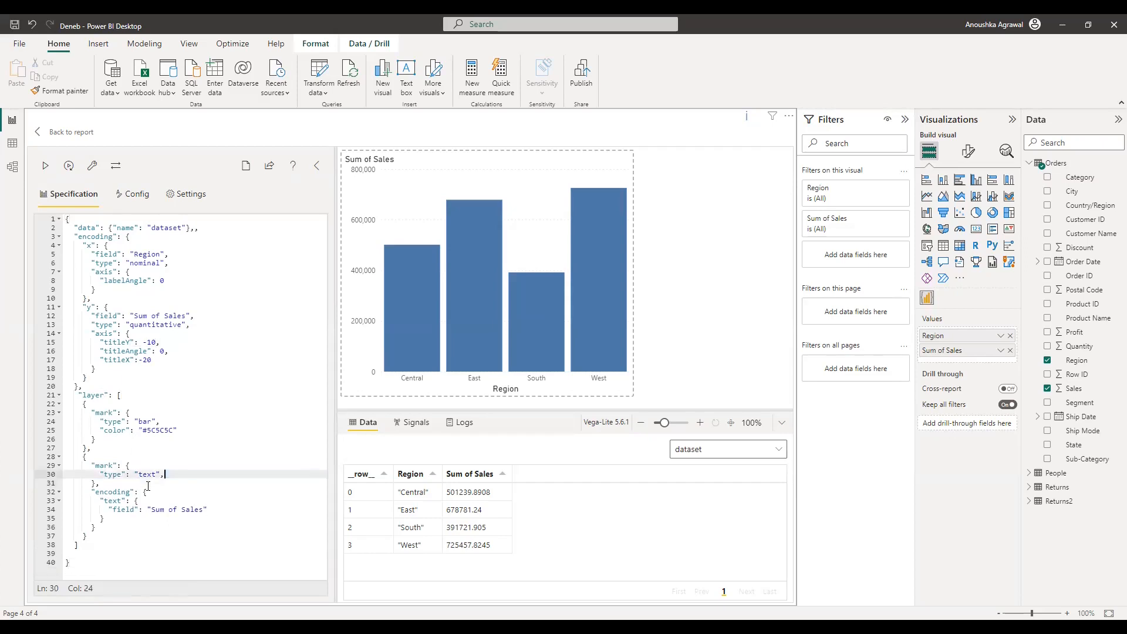
pyautogui.click(43, 169)
# Step: Remove the stray comma after the data line so the spec renders
pyautogui.click(120, 530)
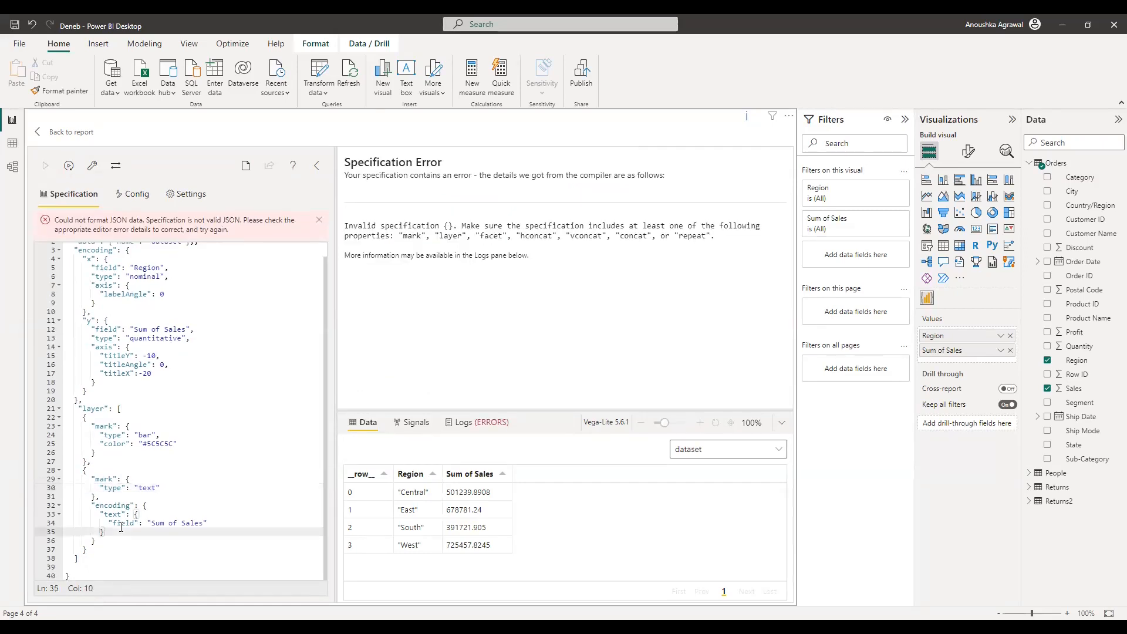
pyautogui.scroll(1, 121, 528)
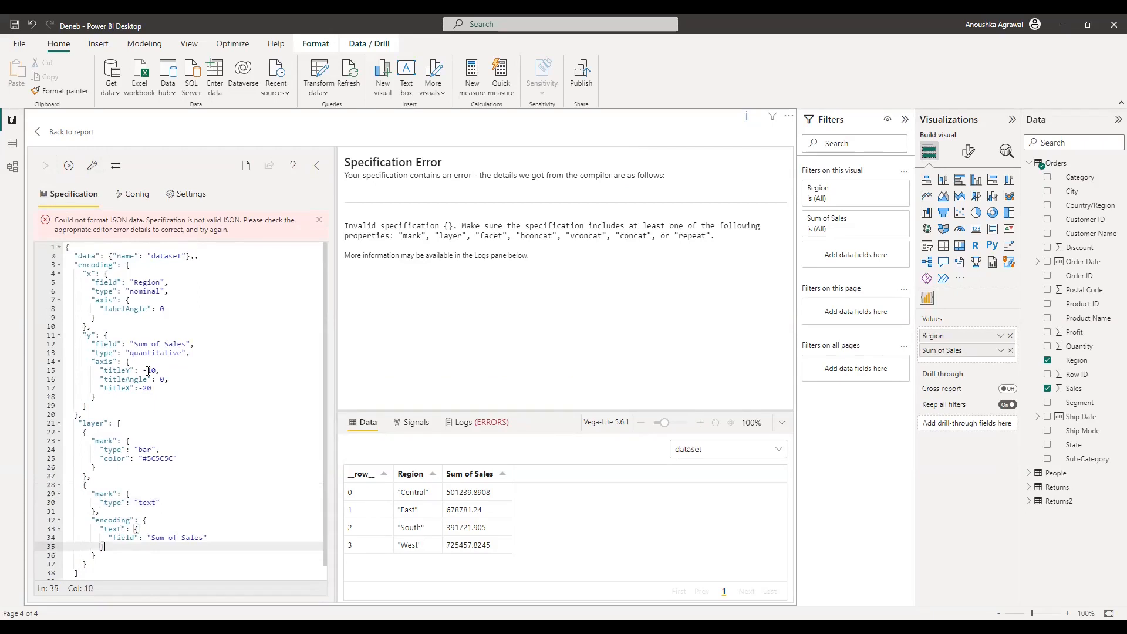
pyautogui.click(215, 257)
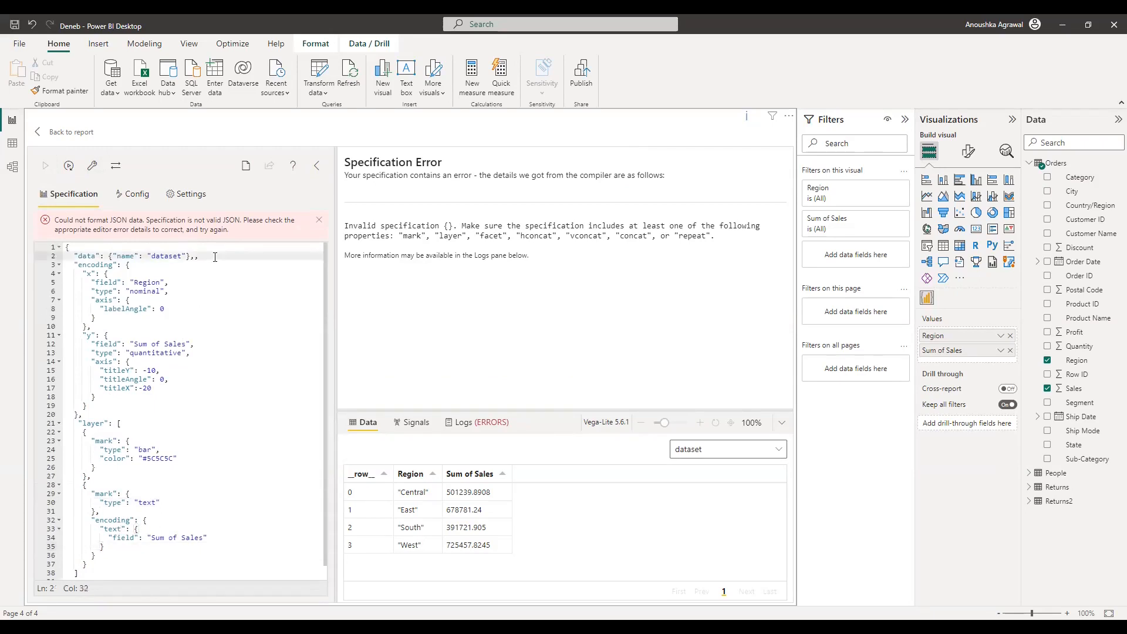
pyautogui.press('BackSpace')
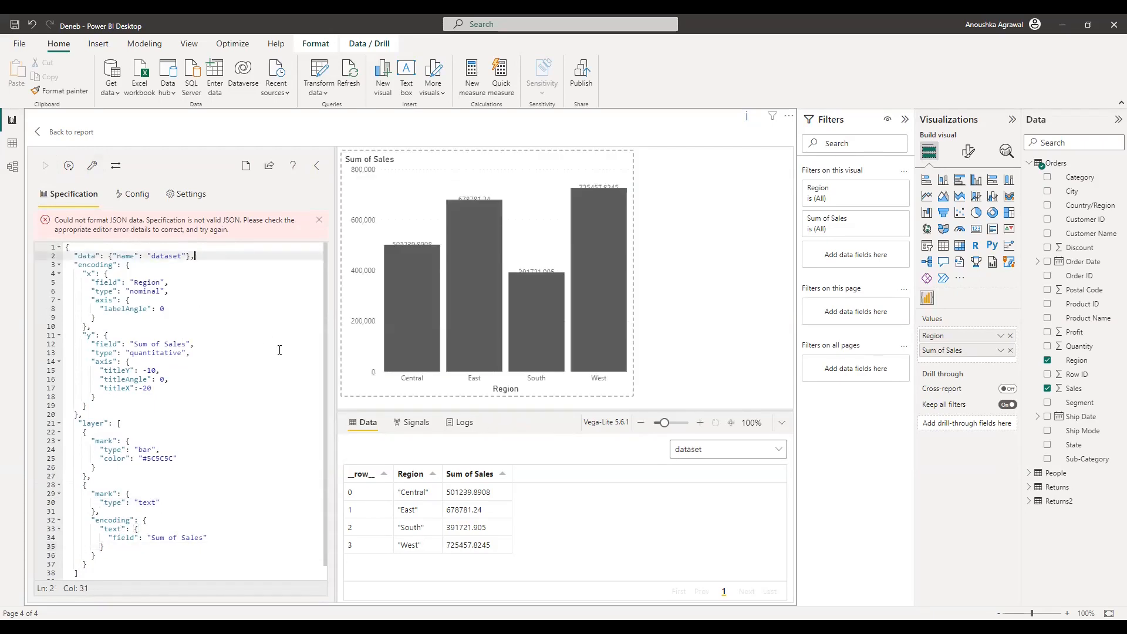
pyautogui.scroll(-1, 279, 350)
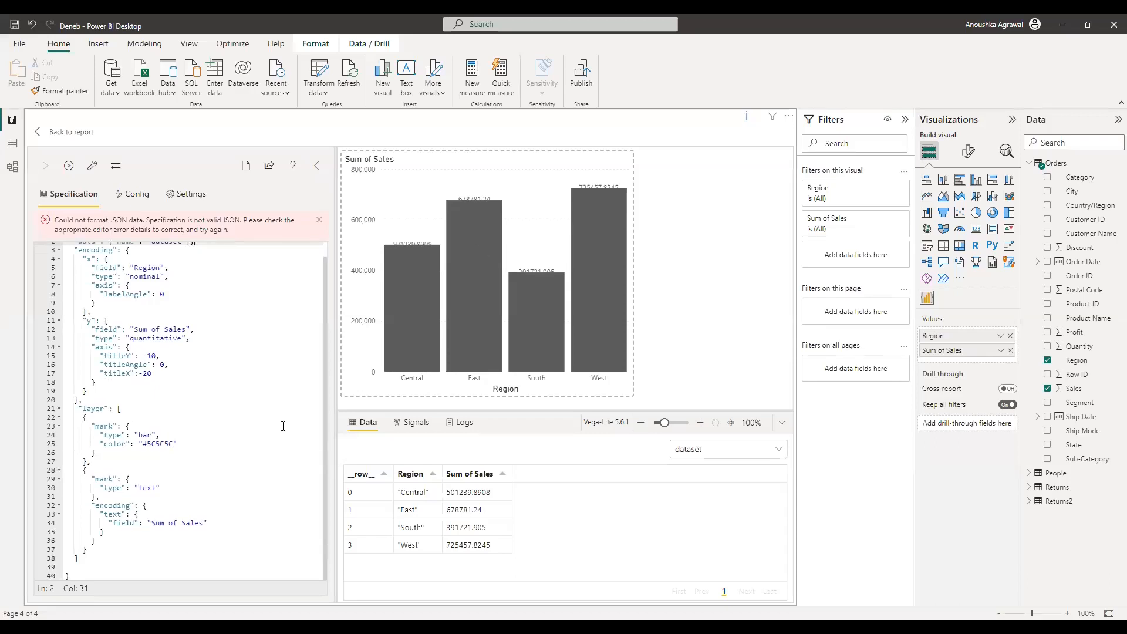
pyautogui.click(169, 445)
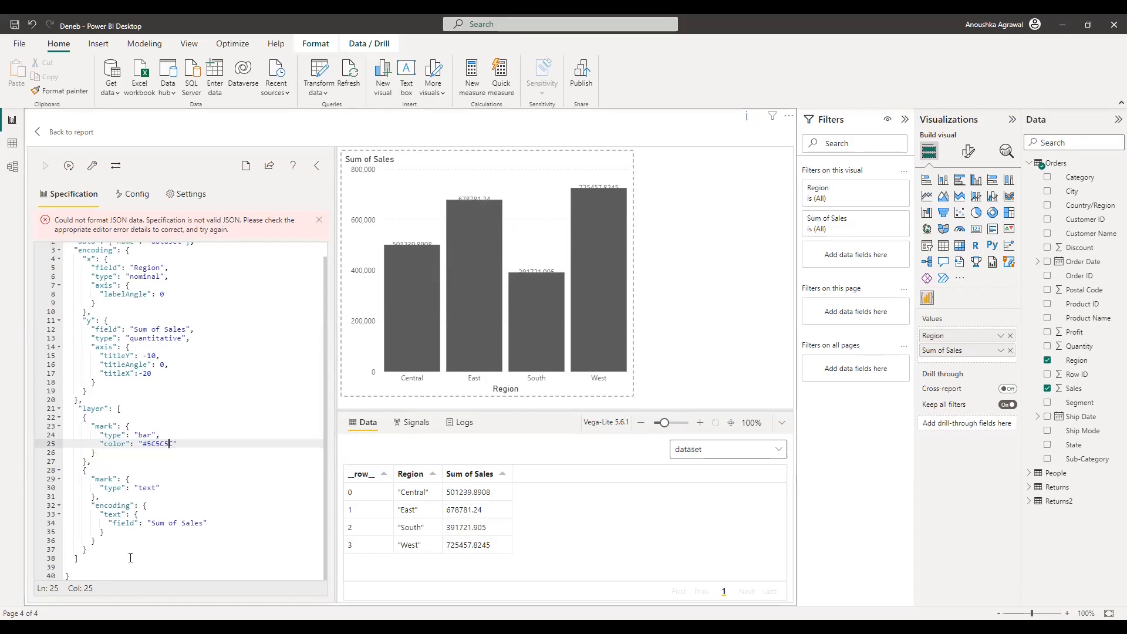
# Step: Re-add "dy": -10 after the text mark type and apply the spec
pyautogui.click(167, 485)
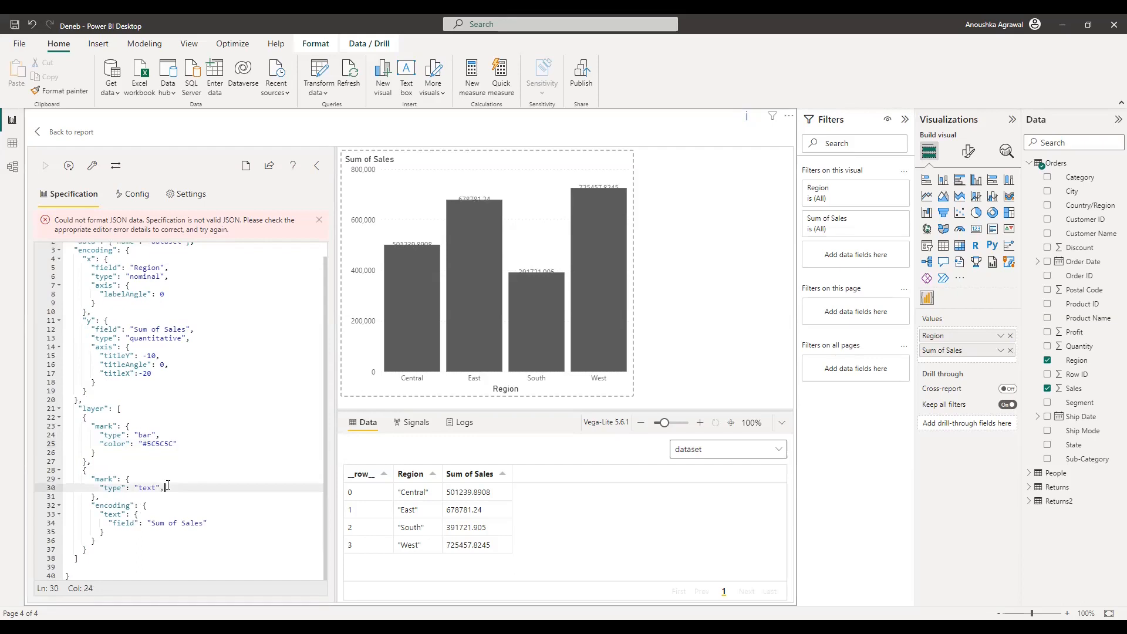
pyautogui.write(',')
pyautogui.press('Return')
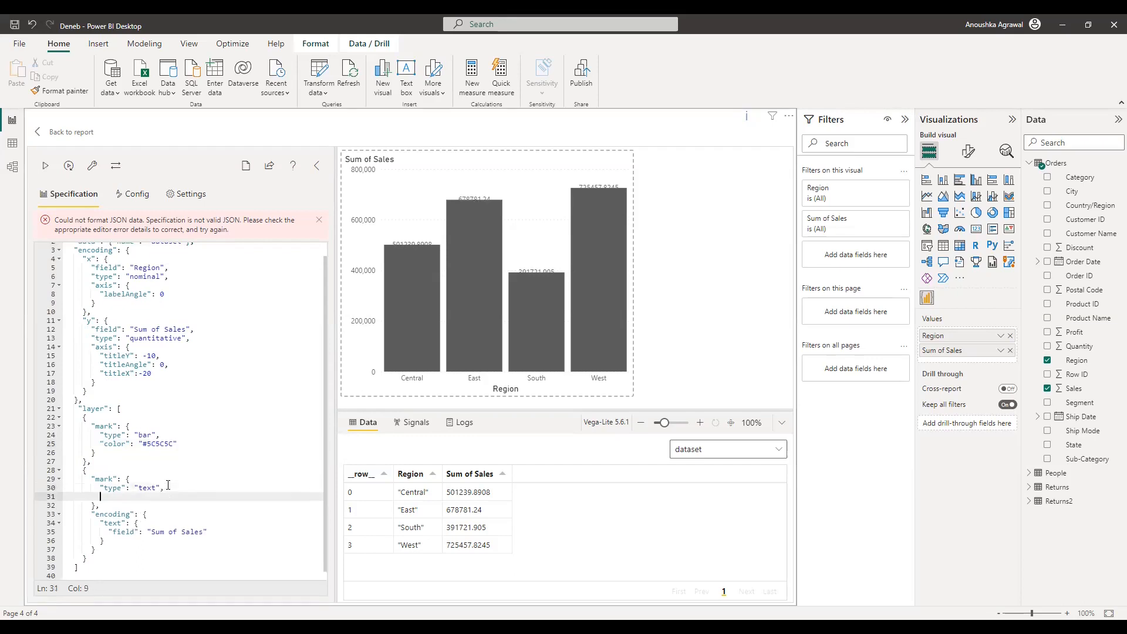
pyautogui.press('Return')
pyautogui.write('"dy": -10')
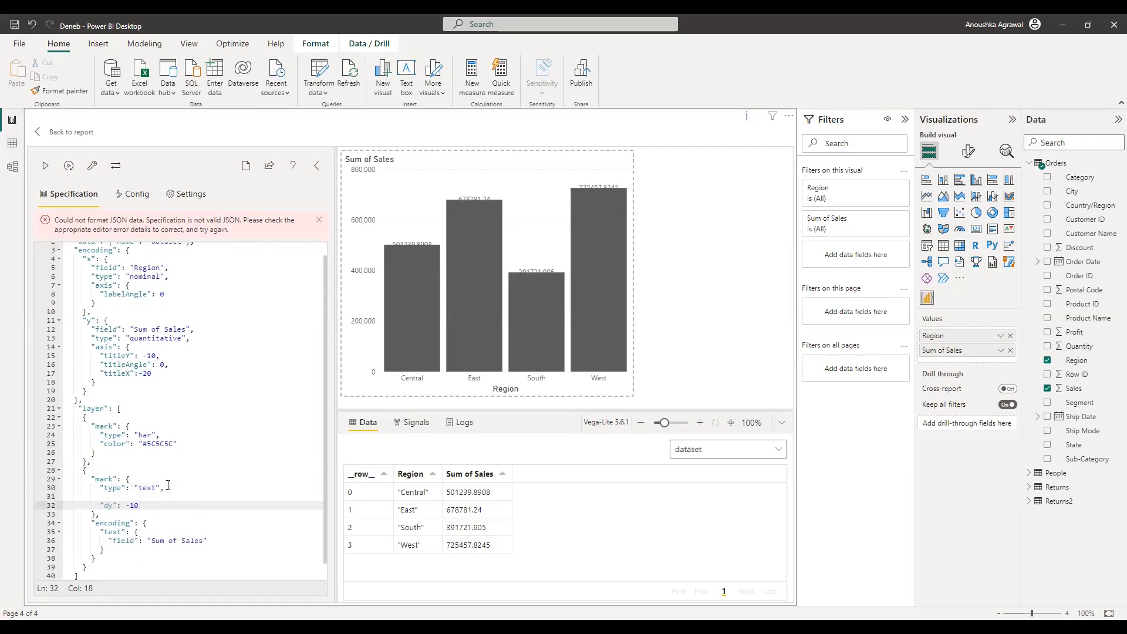
pyautogui.click(47, 171)
# Step: Fix the dy line's indent and add "format": "0.1%" for the value labels
pyautogui.click(101, 506)
pyautogui.press('BackSpace')
pyautogui.press('BackSpace')
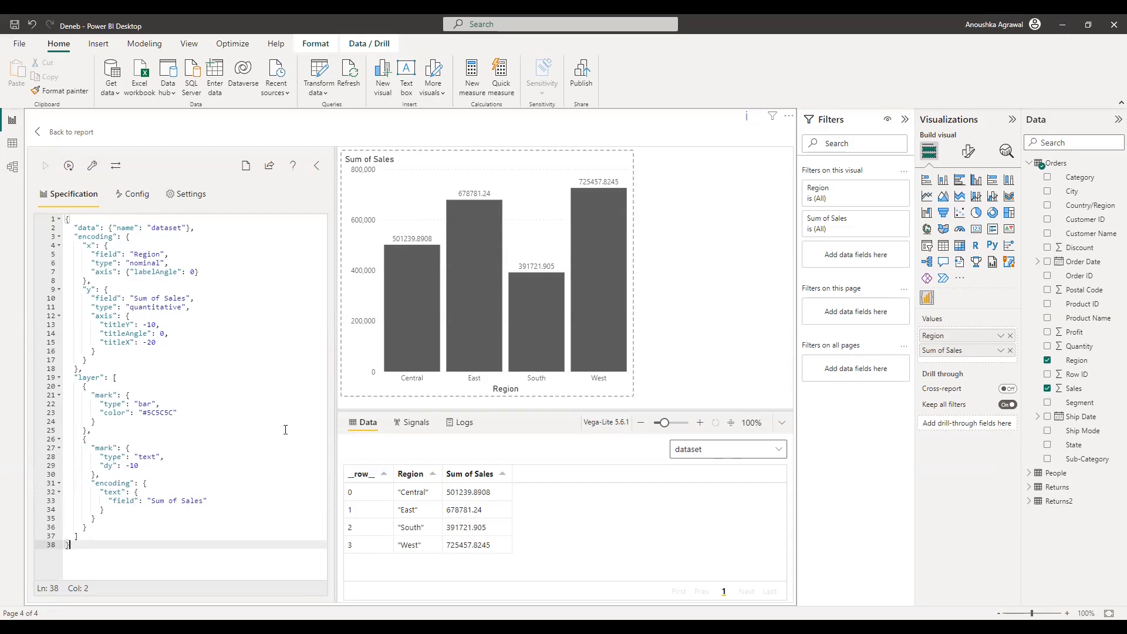
pyautogui.click(159, 465)
pyautogui.write(',')
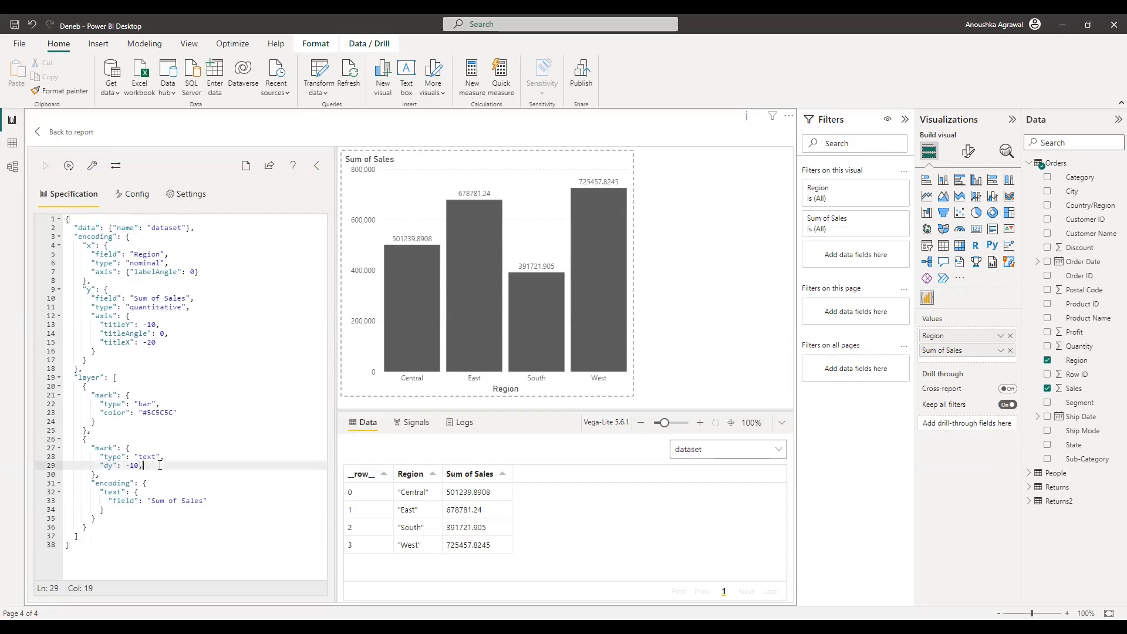
pyautogui.press('Return')
pyautogui.write('"format')
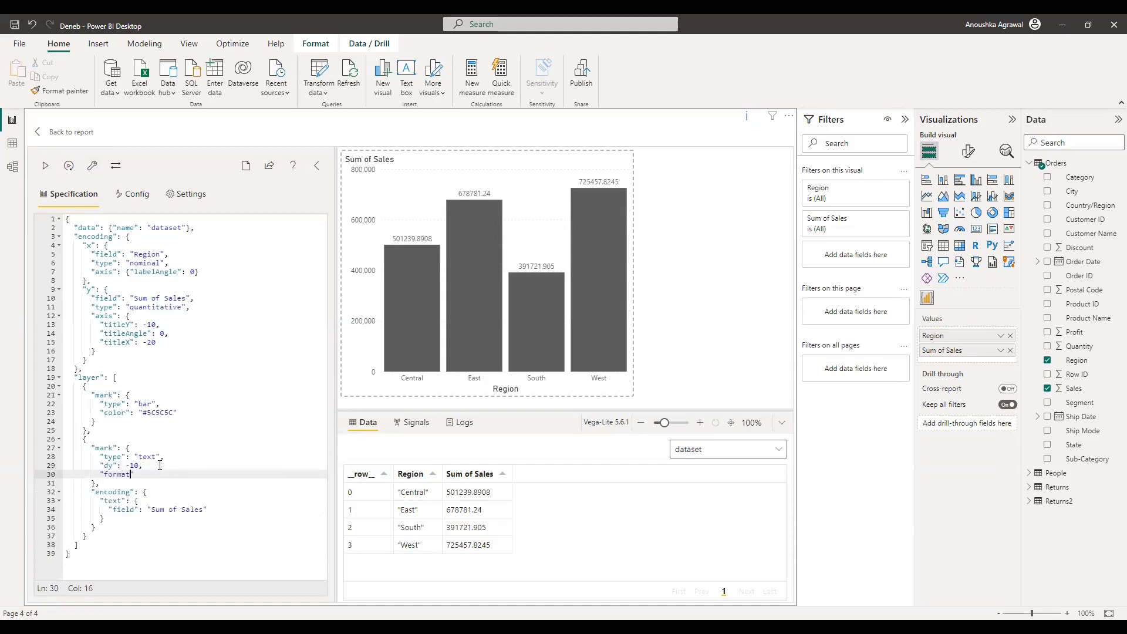
pyautogui.write('": "0.1%')
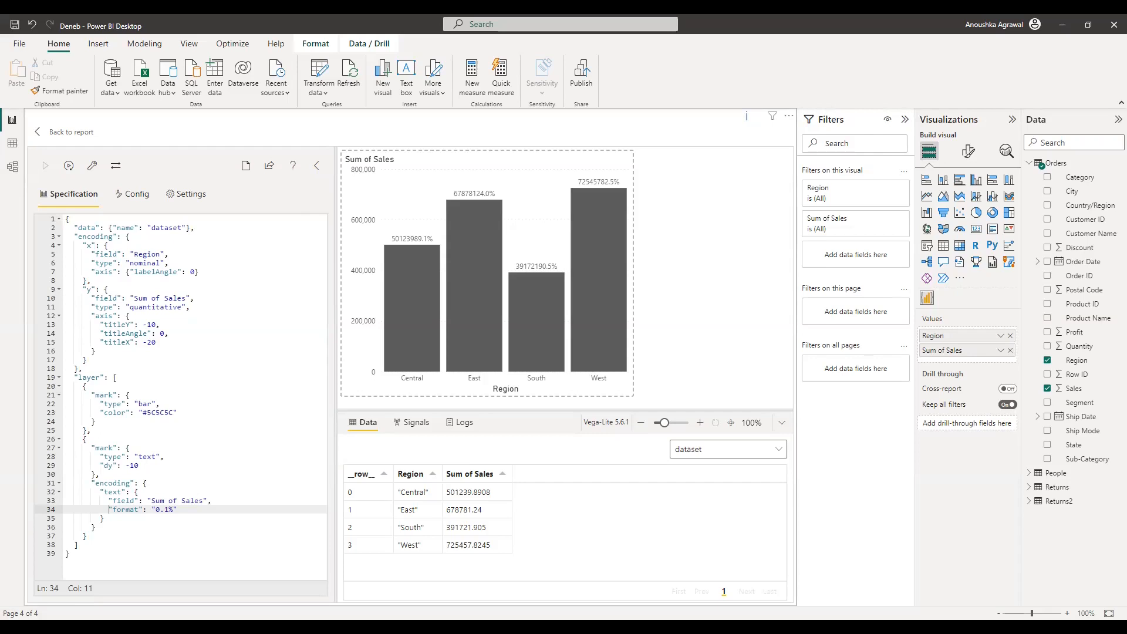
pyautogui.hotkey('alt', 'Tab')
# Step: Scroll the Workout Wednesday challenges page up to the Latest Challenges in Power BI heading
pyautogui.scroll(10, 1041, 414)
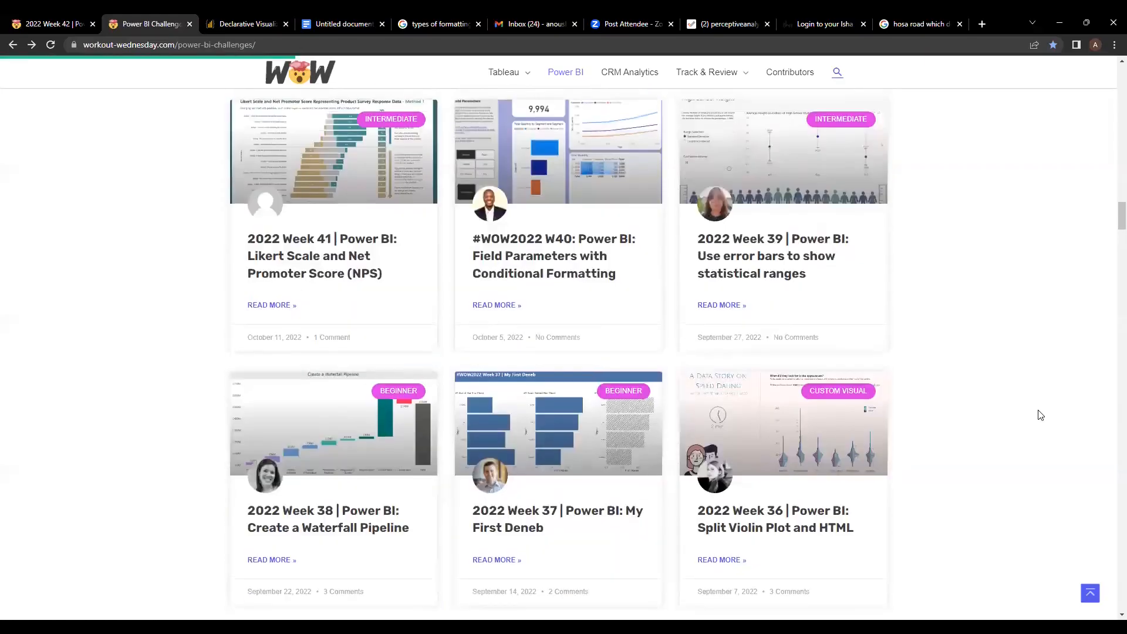
pyautogui.scroll(4, 1040, 415)
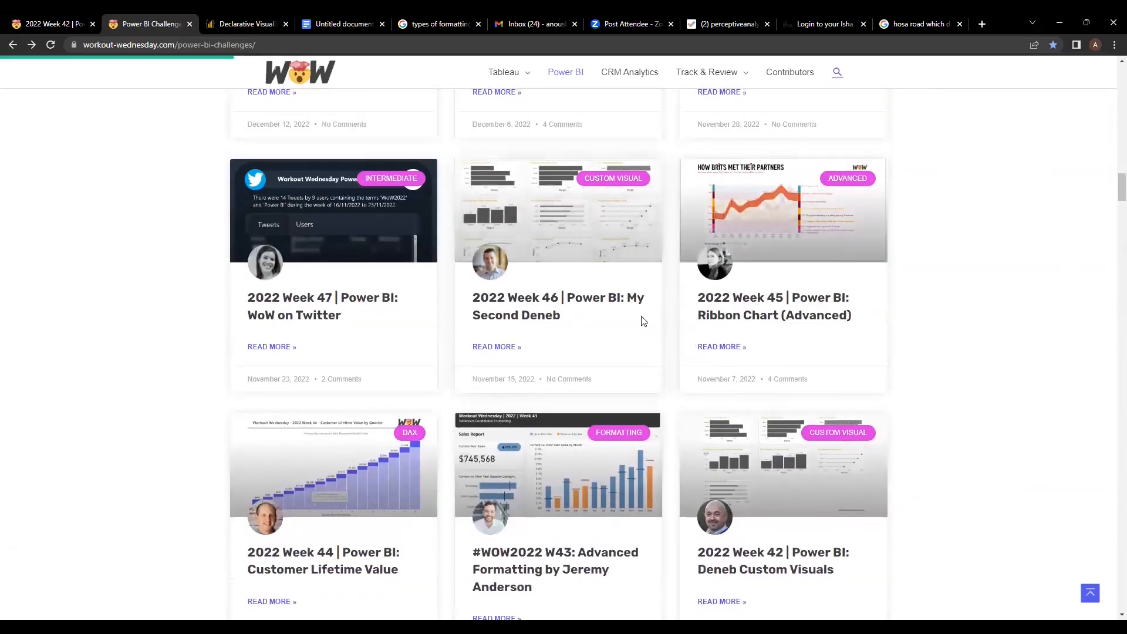
pyautogui.scroll(5, 640, 319)
pyautogui.scroll(12, 643, 321)
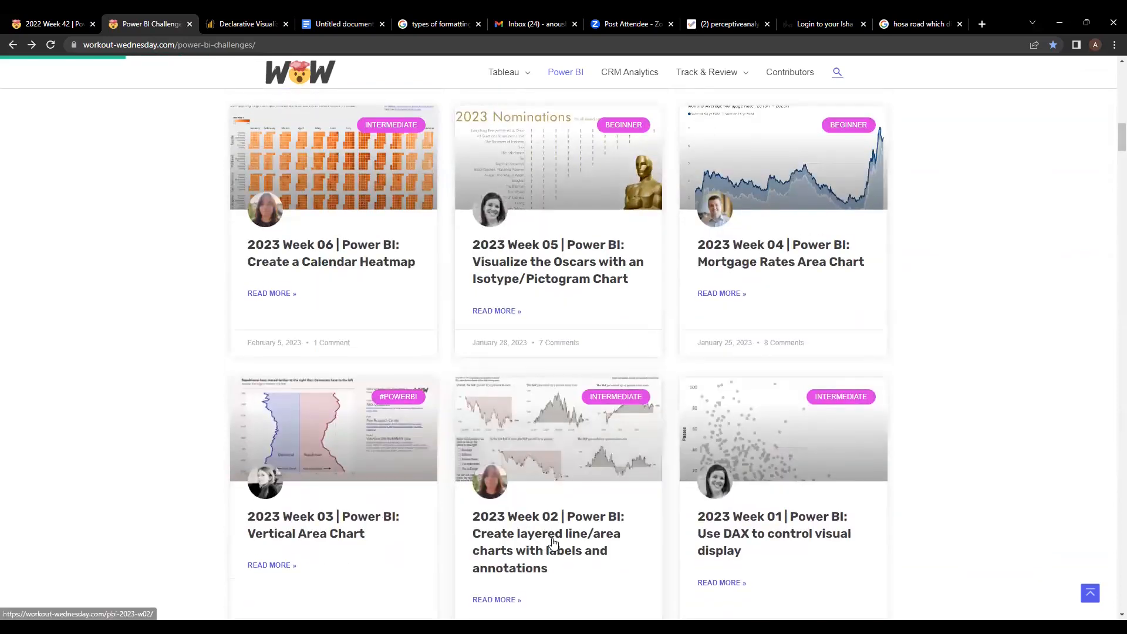
pyautogui.scroll(3, 352, 499)
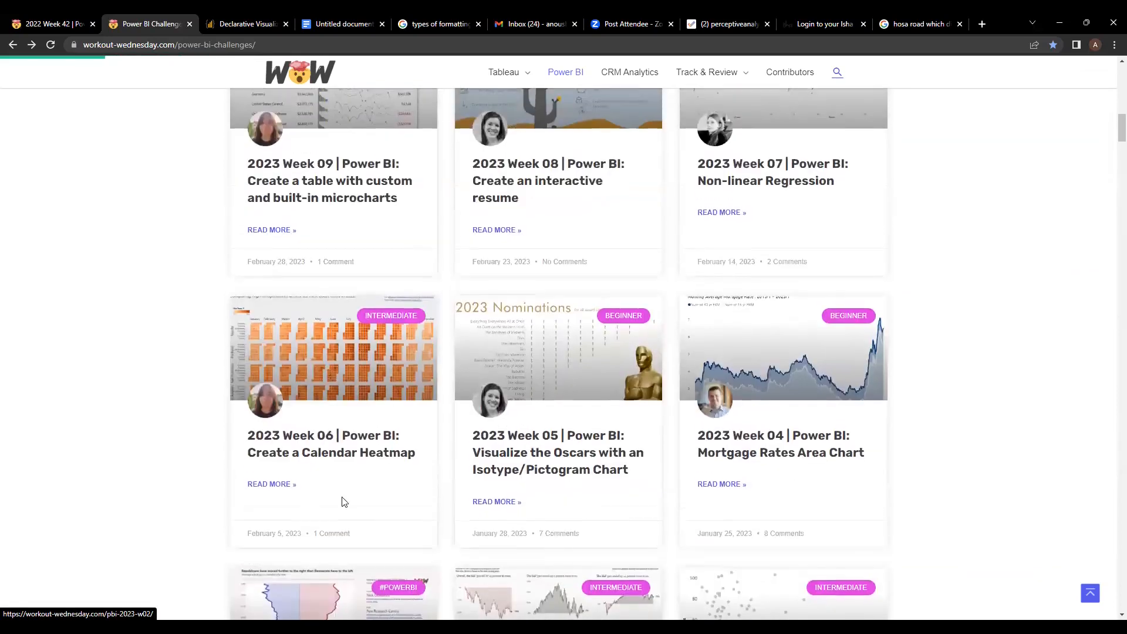
pyautogui.scroll(3, 348, 459)
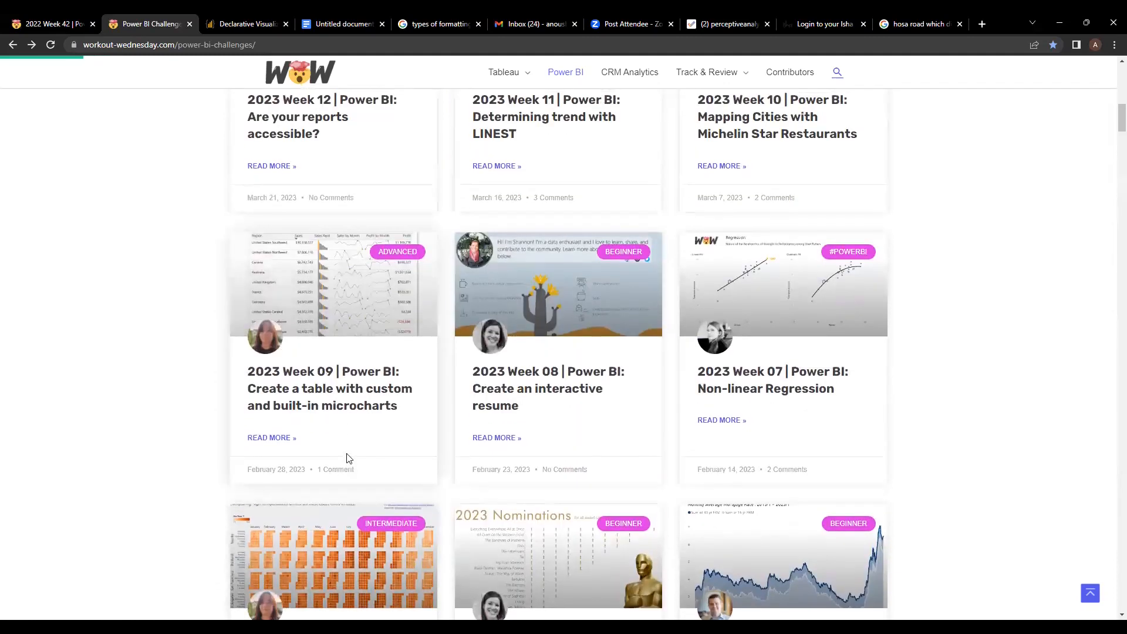
pyautogui.scroll(2, 346, 458)
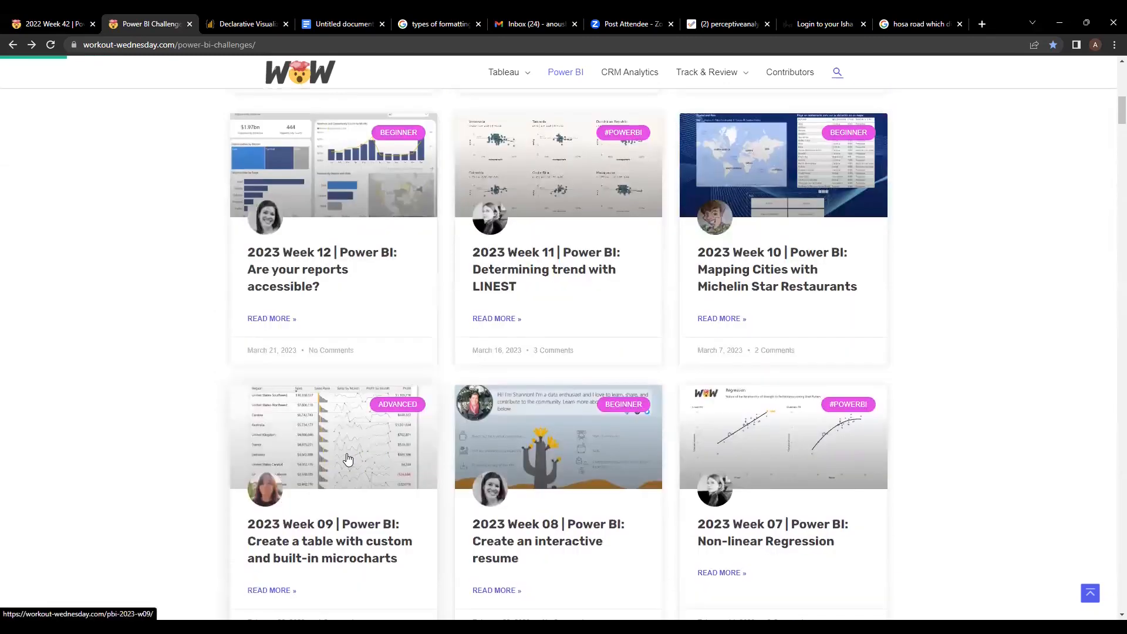
pyautogui.scroll(6, 347, 459)
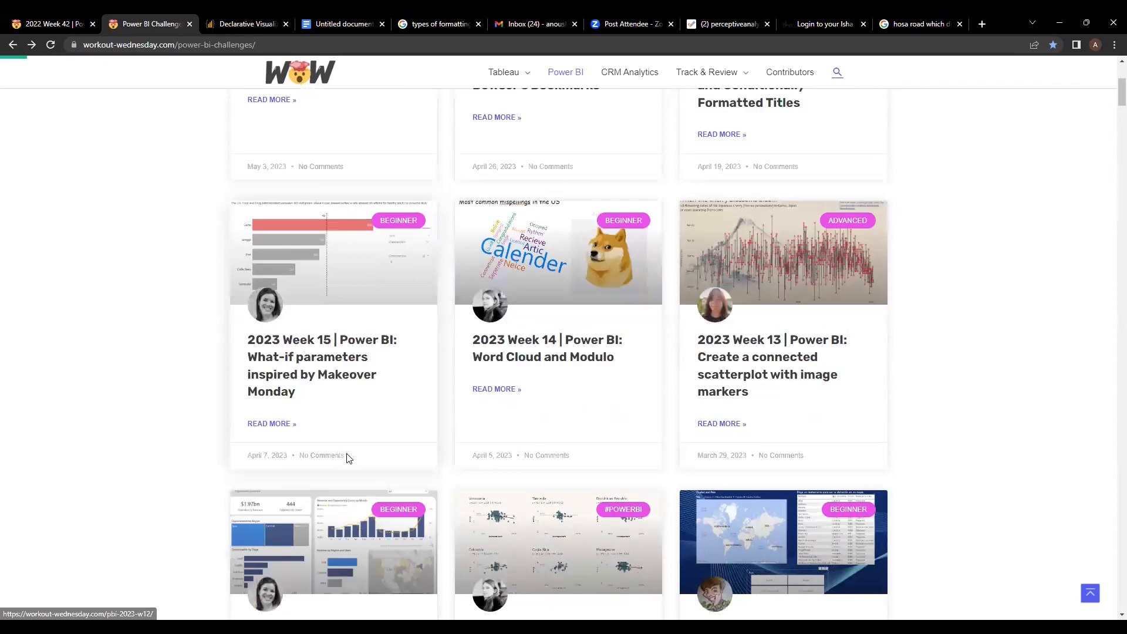
pyautogui.scroll(3, 498, 416)
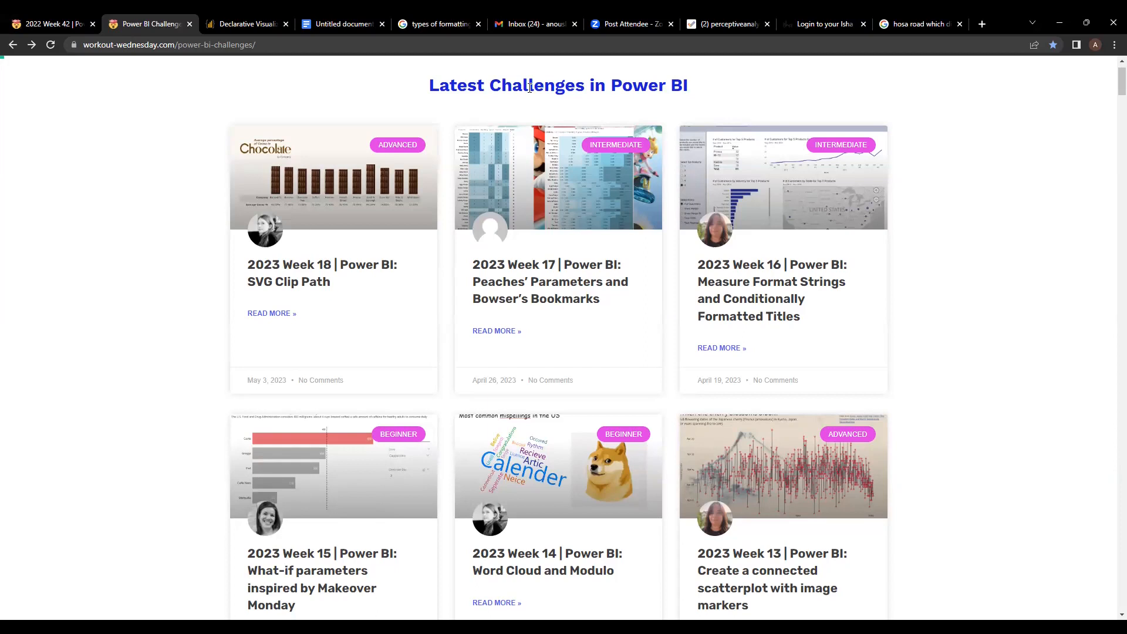
# Step: Return to Power BI Desktop and leave the Deneb editor for the Page 4 canvas
pyautogui.hotkey('alt', 'Tab')
pyautogui.hotkey('alt', 'Tab')
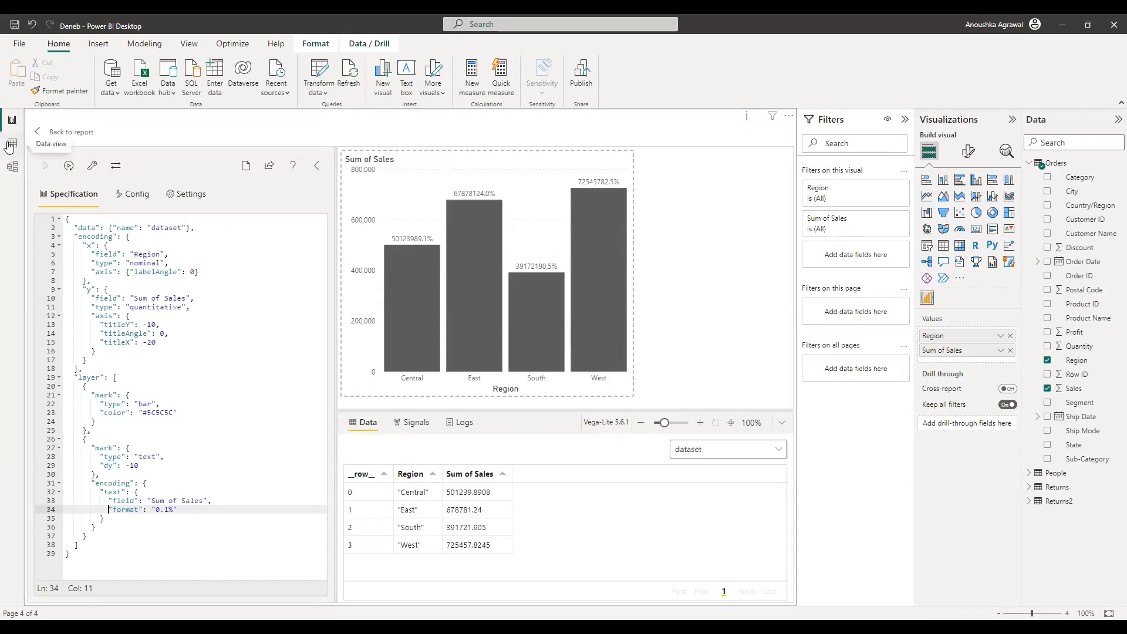
pyautogui.click(86, 139)
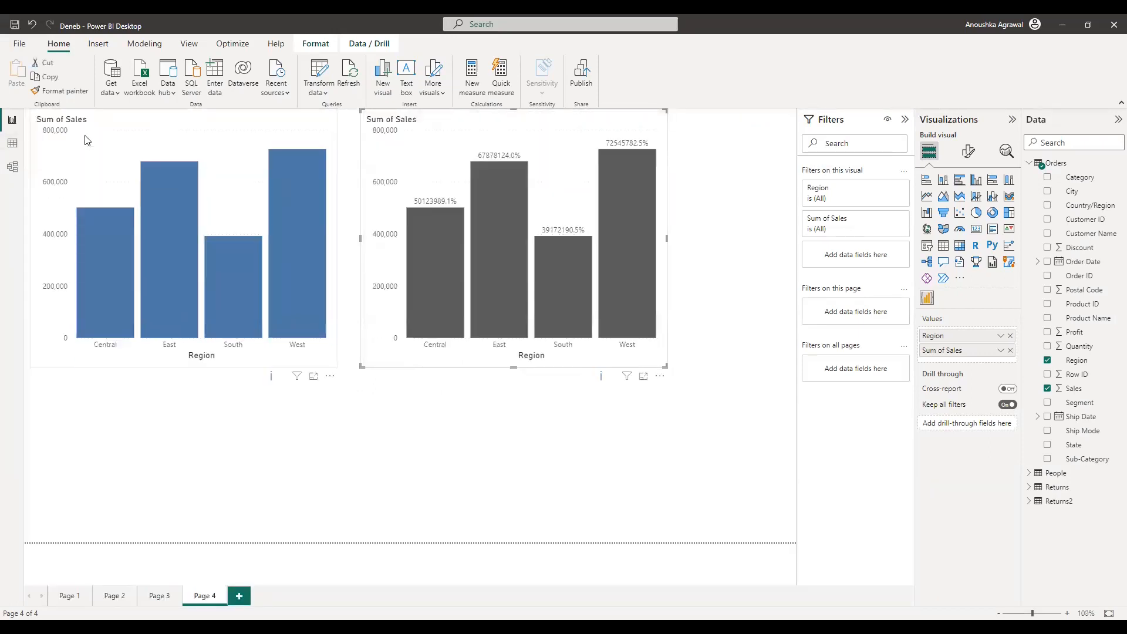